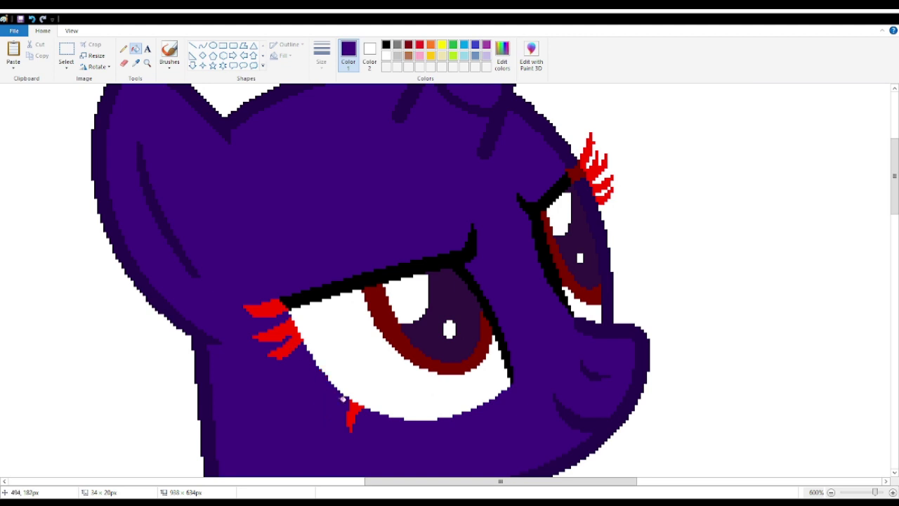
Step: Fill the eyelashes and upper lid of the far eye, the near eye's lashes and both pupils with black
left_click(577, 172)
left_click(124, 63)
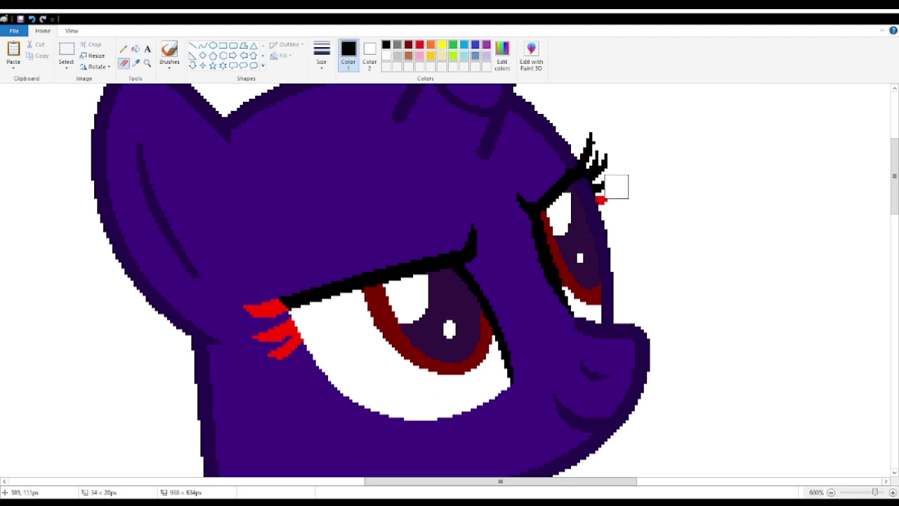
left_click(135, 49)
left_click(280, 339)
left_click(263, 308)
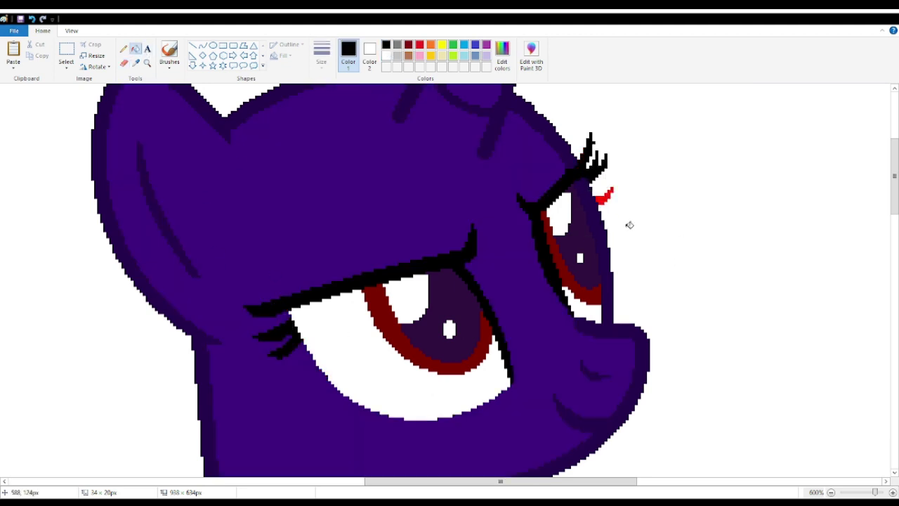
left_click(468, 333)
left_click(586, 274)
Step: Widen the canvas to 1566 px to make blank space beside the pony
left_click(147, 62)
right_click(171, 155)
right_click(171, 156)
right_click(171, 155)
right_click(155, 148)
right_click(121, 131)
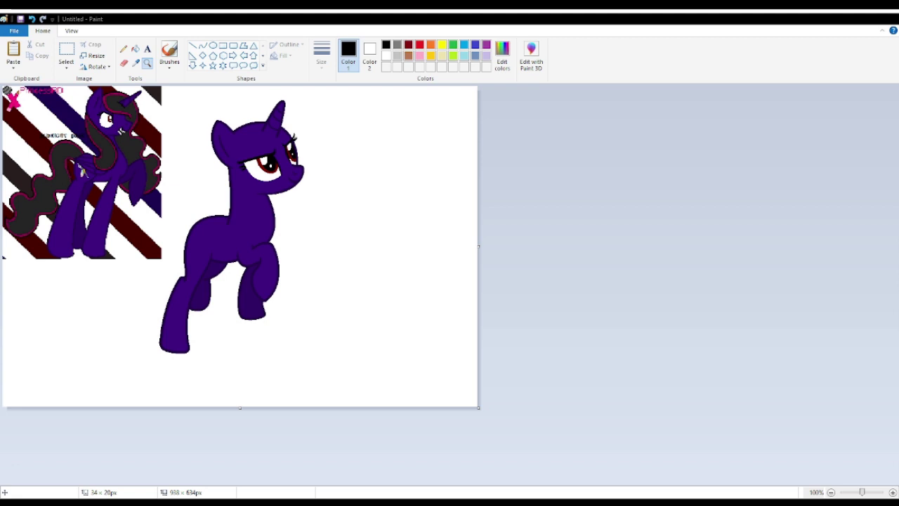
left_click(475, 248)
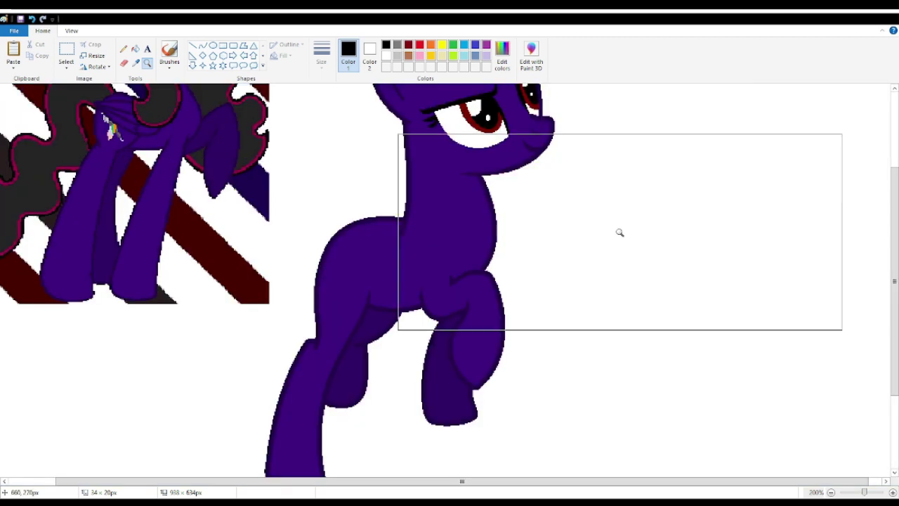
right_click(620, 232)
left_click_drag(479, 247, 796, 247)
Step: Paste the sheet of wings and horns into the blank space beside the pony and fill its background white
left_click(13, 50)
left_click_drag(64, 163, 425, 179)
left_click(135, 48)
right_click(379, 245)
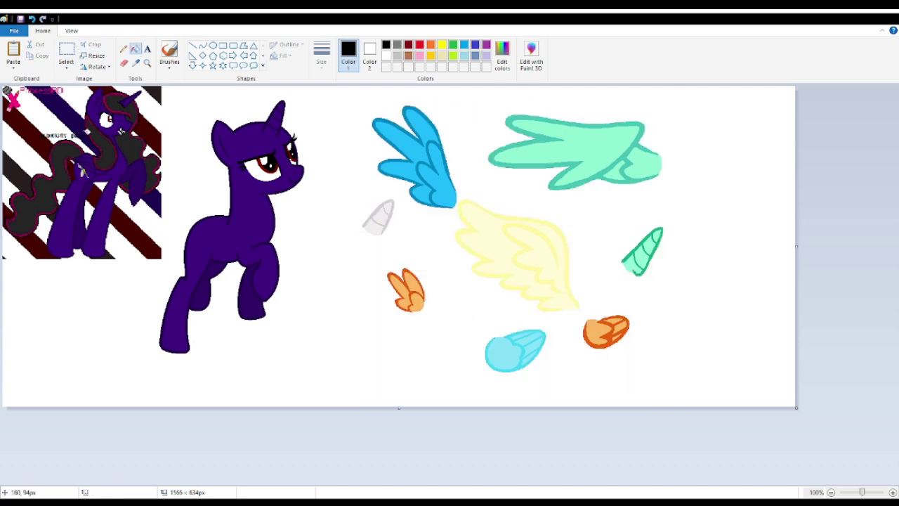
Step: Cut the light-blue folded wing from the parts sheet, paste it mirrored horizontally and place it over the pony's back
left_click(66, 49)
left_click_drag(478, 376, 477, 377)
left_click(40, 47)
left_click(148, 64)
double_click(312, 244)
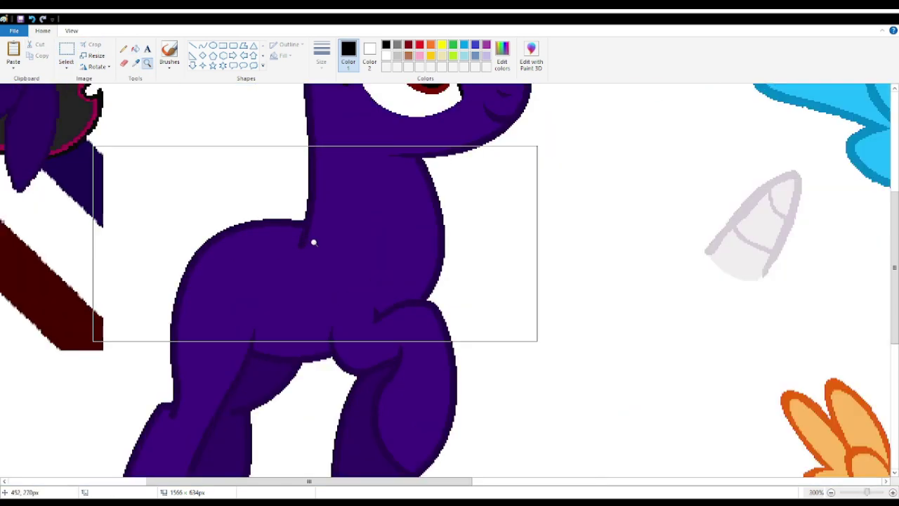
left_click(314, 244)
left_click(13, 51)
left_click(98, 67)
left_click(109, 101)
left_click_drag(227, 180, 291, 253)
Step: Try recolouring the pasted wing by filling its base and feathers with the sampled body purple
left_click(136, 63)
left_click(307, 184)
left_click(251, 232)
left_click(191, 193)
left_click(159, 208)
left_click(147, 234)
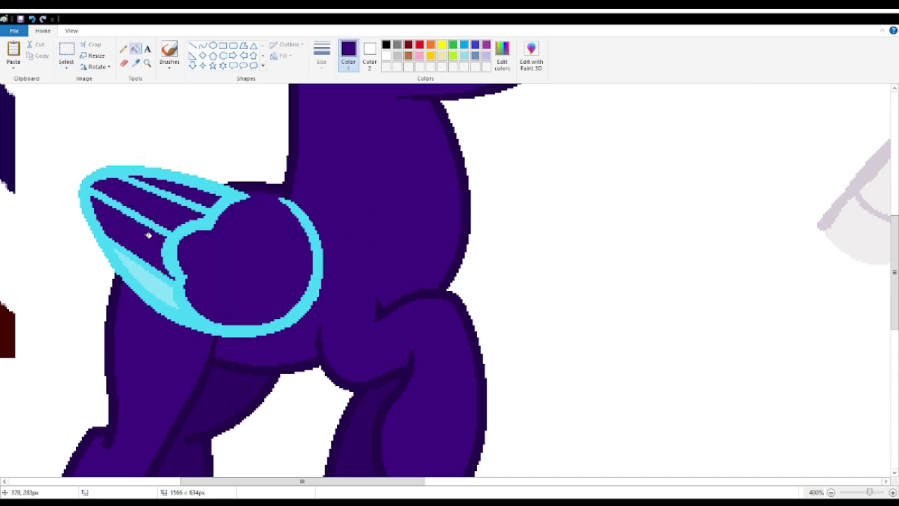
left_click(149, 283)
left_click(135, 63)
Step: Undo the purple fills on the pasted wing
key("ctrl+z")
key("ctrl+z")
key("ctrl+z")
key("ctrl+z")
key("ctrl+z")
key("ctrl+z")
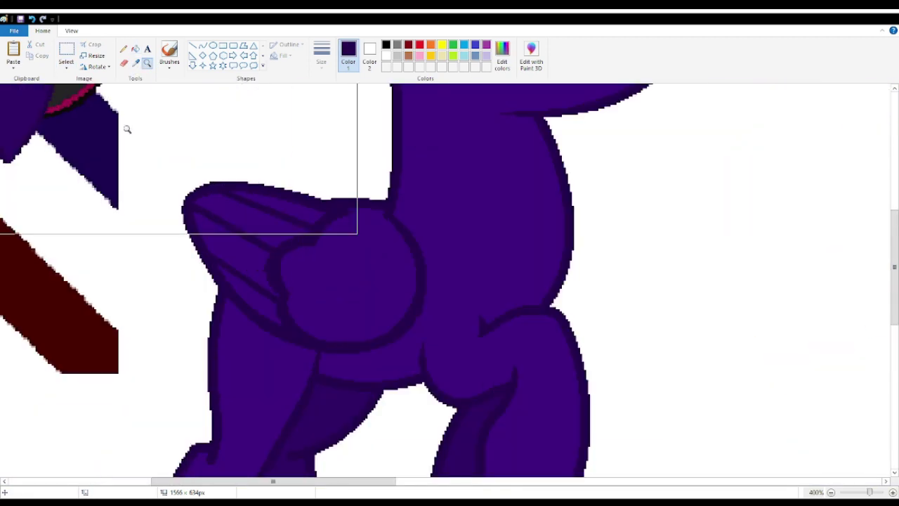
Step: Rotate and flip the light-blue wing so its feathers point backward, and position it on the pony's back
left_click_drag(290, 281, 232, 235)
left_click(97, 67)
left_click(104, 101)
left_click(97, 67)
left_click(103, 112)
left_click_drag(116, 142, 311, 255)
Step: Trace the upper edge of the light-blue wing with a red curve from its base to the feather tip
left_click(147, 63)
left_click(400, 284)
left_click(401, 285)
left_click(400, 285)
left_click(203, 45)
left_click(420, 45)
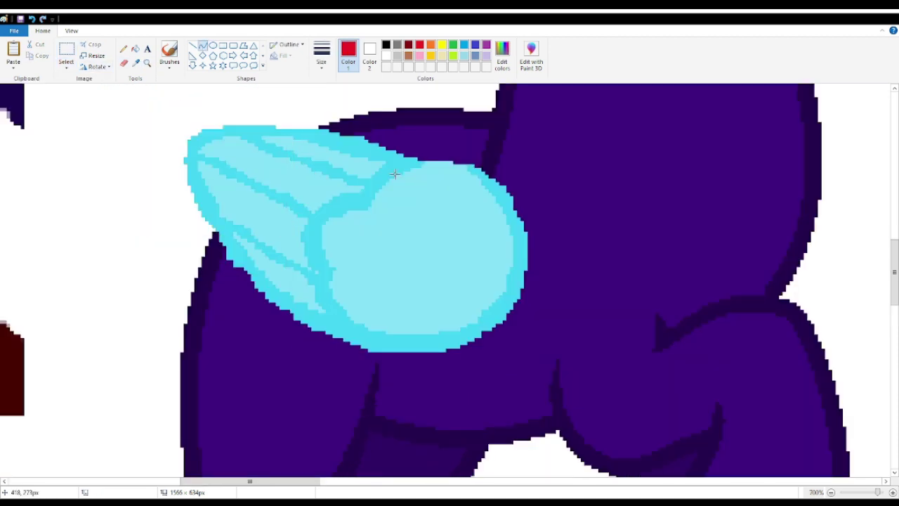
left_click_drag(419, 163, 197, 131)
left_click_drag(302, 144, 309, 125)
left_click_drag(253, 133, 290, 127)
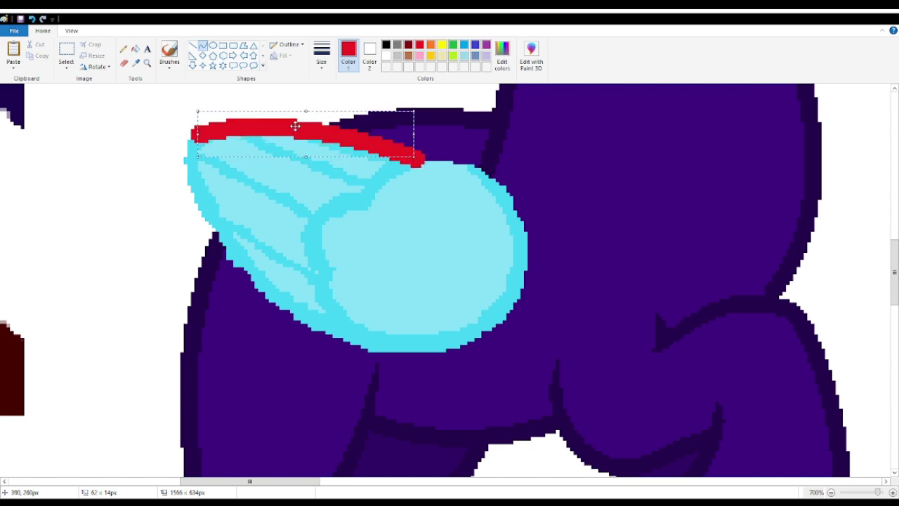
Step: Continue the red curved outline around the wing's feather tip, underside and rounded front edge
left_click_drag(200, 133, 284, 308)
left_click_drag(232, 210, 176, 166)
left_click_drag(239, 246, 176, 213)
left_click_drag(285, 306, 494, 326)
left_click_drag(407, 331, 399, 369)
left_click_drag(399, 358, 400, 335)
left_click_drag(496, 325, 471, 169)
left_click_drag(501, 270, 536, 279)
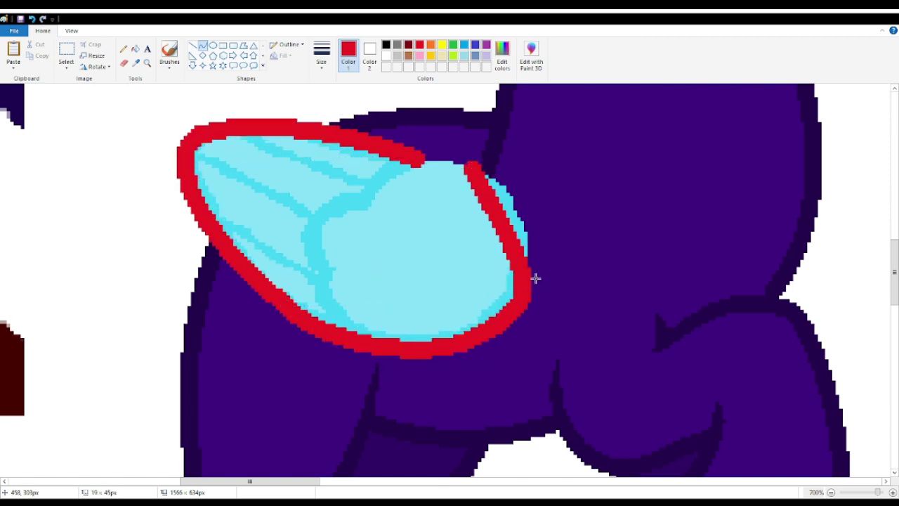
left_click_drag(524, 215, 547, 203)
Step: Trace the scalloped edge between the wing's rounded base and its feathers with joined red curves
left_click_drag(416, 159, 364, 210)
left_click_drag(393, 181, 383, 169)
left_click_drag(380, 197, 373, 193)
mouse_move(353, 329)
left_mouse_down()
mouse_move(336, 293)
mouse_move(342, 271)
left_mouse_up()
mouse_move(337, 295)
left_mouse_down()
mouse_move(320, 282)
mouse_move(366, 210)
left_mouse_up()
left_click(317, 282)
left_click_drag(337, 237, 281, 248)
left_click_drag(316, 212, 351, 211)
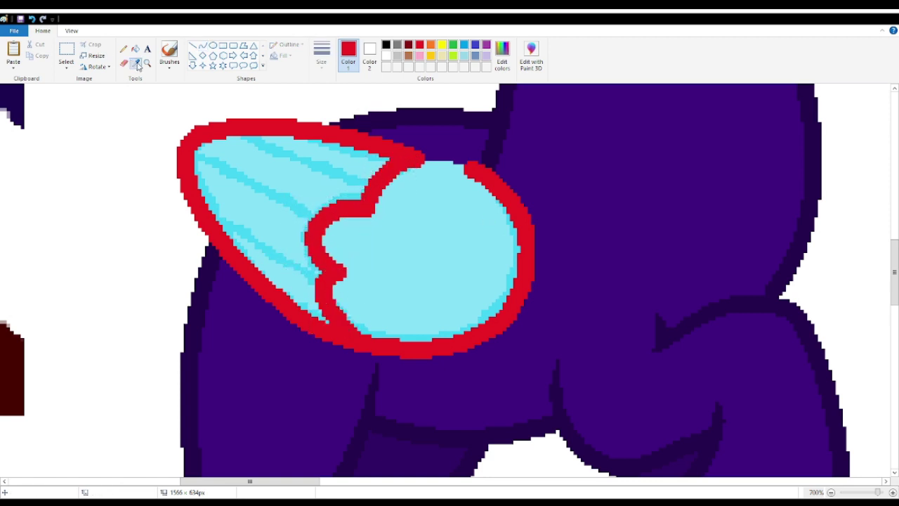
Step: Thin the inner red wing outline with curves in the sampled light blue and fill the leftover cyan slivers along the base
left_click(426, 168)
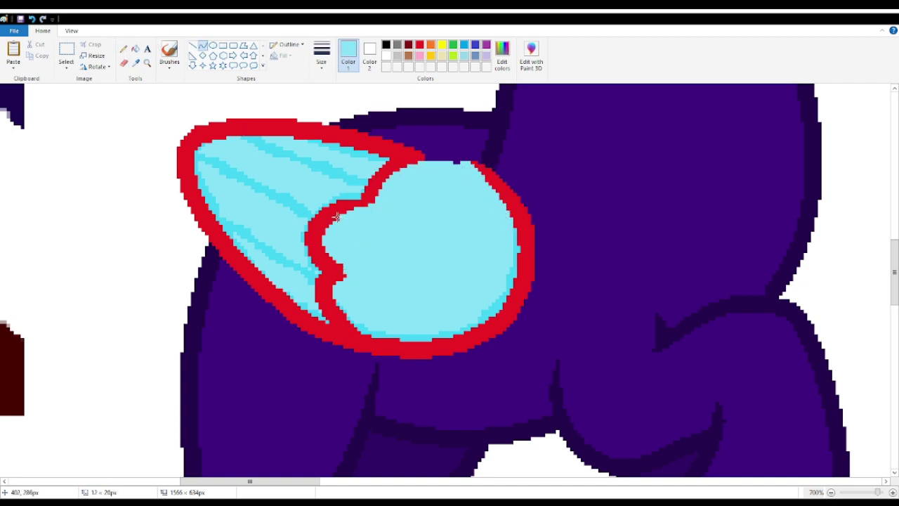
left_click_drag(337, 217, 347, 250)
left_click_drag(349, 280, 403, 330)
left_click_drag(347, 302, 332, 315)
left_click(135, 49)
left_click(507, 299)
left_click(471, 326)
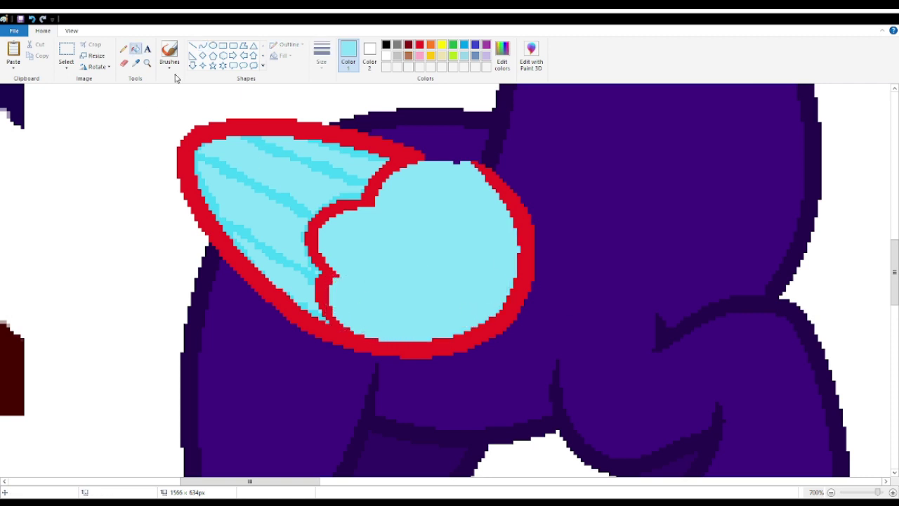
Step: Draw three straight red divider lines between the wing feathers and fill the leftover cyan slivers with light blue
left_click(136, 64)
left_click(218, 128)
left_click(193, 45)
left_click_drag(313, 222, 186, 151)
left_click_drag(367, 185, 240, 129)
left_click_drag(323, 282, 238, 238)
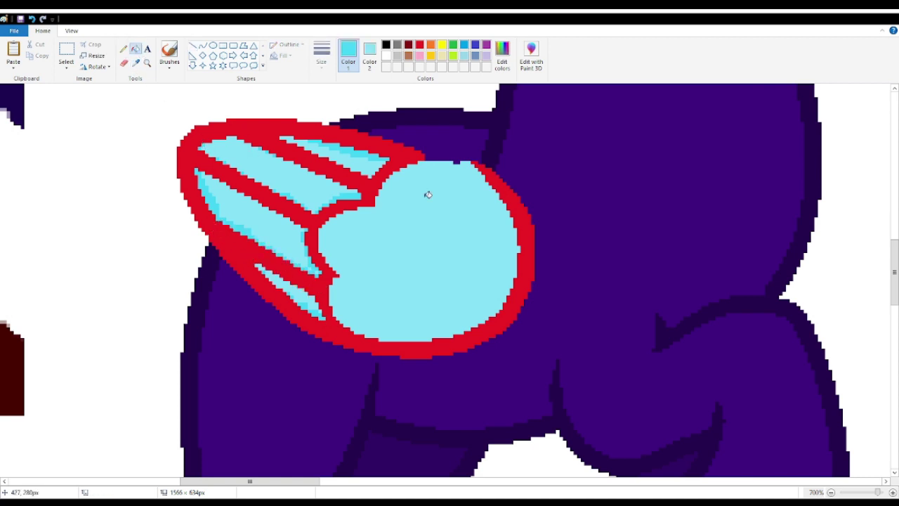
left_click(345, 163)
left_click(313, 264)
Step: Fill the wing's base and feathers with the body purple and recolour its red outline to the body's dark outline purple
left_click(136, 64)
left_click(443, 143)
left_click(414, 241)
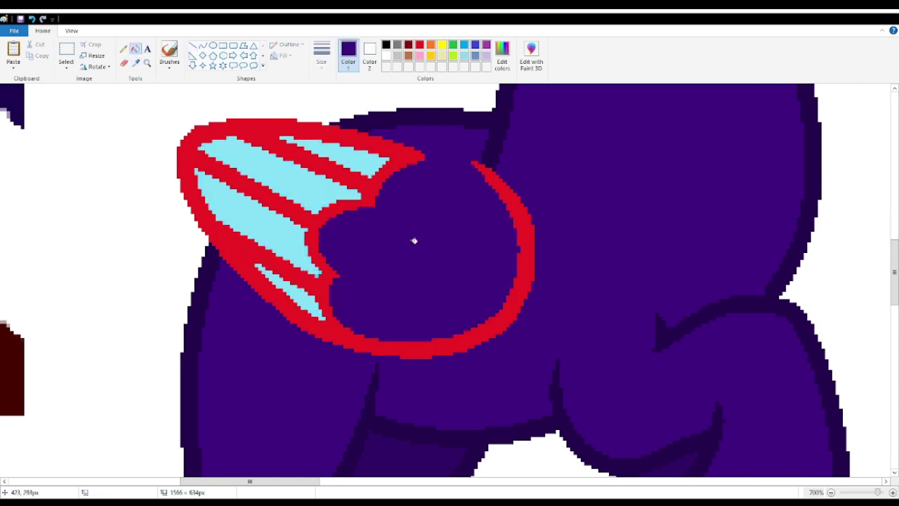
left_click(307, 300)
left_click(301, 166)
left_click(359, 156)
left_click(136, 64)
left_click(505, 188)
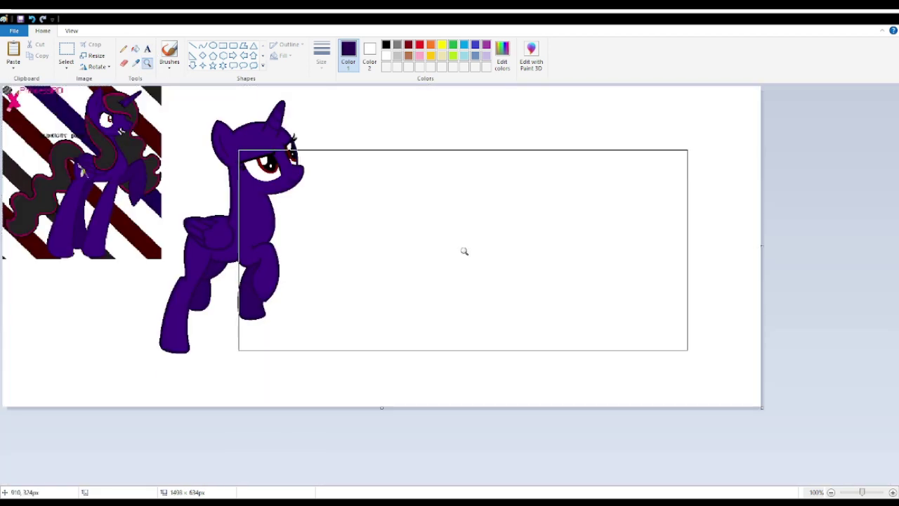
Step: Shift the whole drawing right and down on the canvas, and reposition the reference picture away from the pony
left_click(298, 93)
left_click(67, 67)
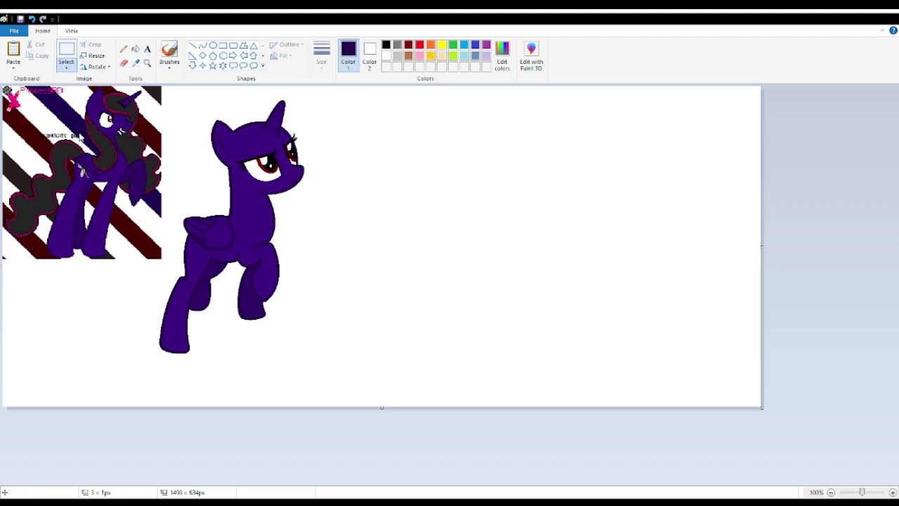
left_click(80, 134)
left_click_drag(156, 235, 278, 269)
left_click_drag(81, 122, 88, 122)
left_click_drag(274, 279, 290, 298)
left_click_drag(242, 229, 198, 246)
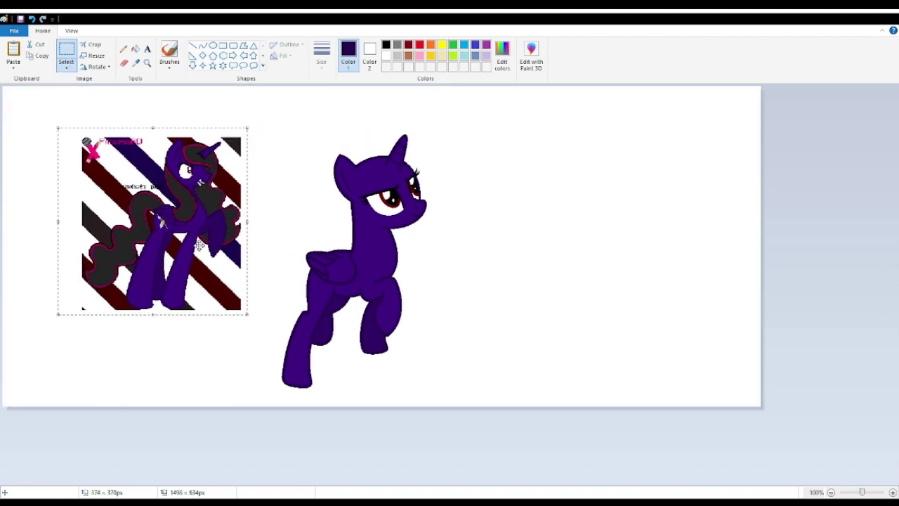
left_click(286, 287)
Step: Draw a red S-shaped curve across the forehead from the base of the ear to beyond the far eye
left_click(147, 64)
left_click(429, 175)
left_click(348, 243)
left_click(202, 46)
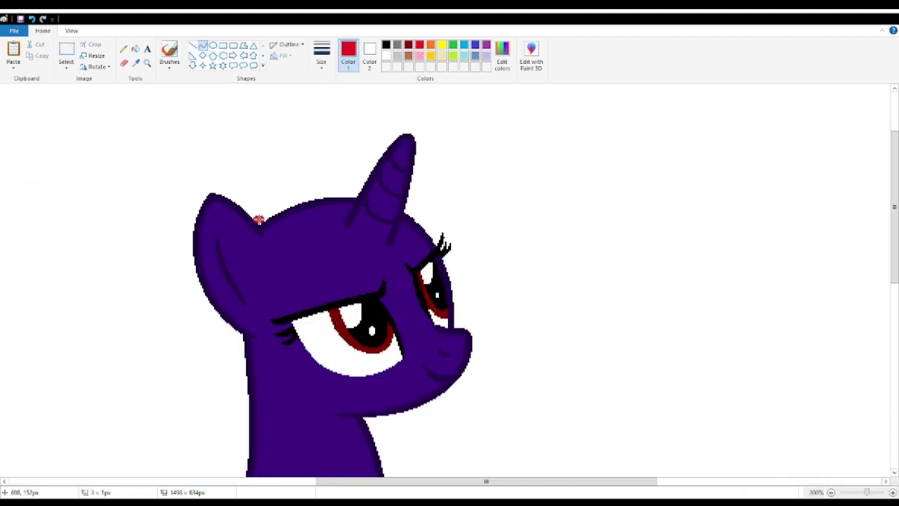
left_click_drag(259, 220, 507, 261)
left_click_drag(313, 265, 313, 337)
left_click_drag(433, 214, 468, 149)
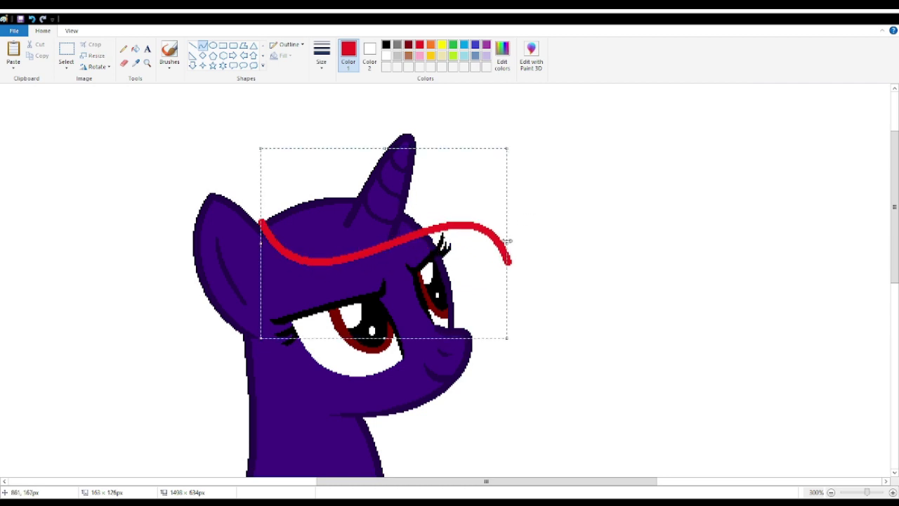
left_click(534, 304)
Step: Draw a red arc for the mane from the ear over the horn, and extend it in a wave past the muzzle
left_click_drag(243, 208, 526, 302)
mouse_move(310, 211)
left_mouse_down()
mouse_move(268, 70)
mouse_move(281, 36)
left_mouse_up()
left_click_drag(453, 133, 616, 74)
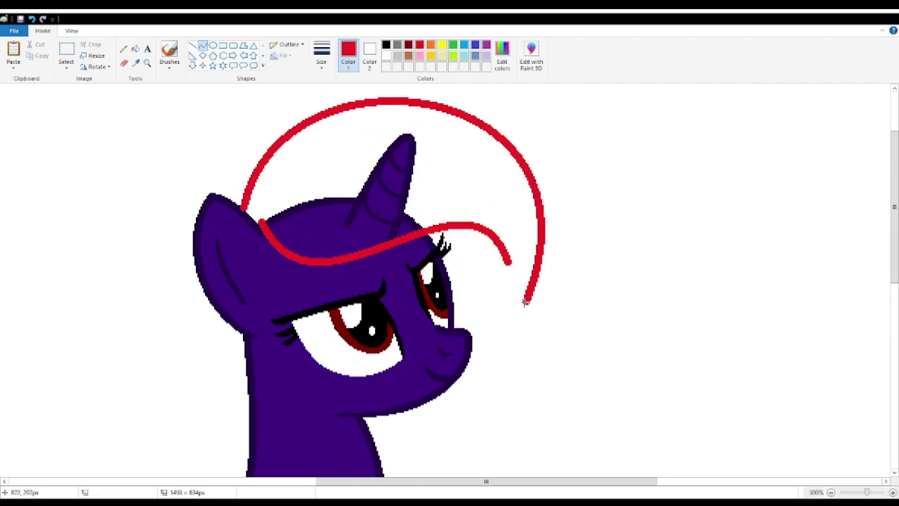
mouse_move(526, 302)
left_mouse_down()
mouse_move(513, 395)
mouse_move(517, 323)
left_mouse_up()
left_click_drag(512, 368, 475, 362)
left_click(542, 325)
Step: Extend the mane's wavy red outer edge down below the chin and finish it with an upturned curled tip
scroll(537, 314, "down", 3)
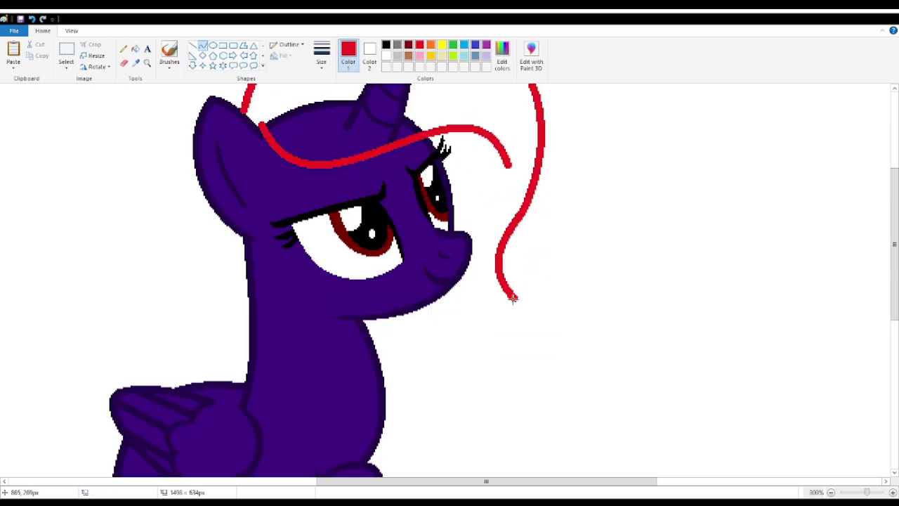
left_click_drag(513, 299, 511, 409)
left_click_drag(526, 357, 544, 330)
mouse_move(535, 379)
left_mouse_down()
mouse_move(557, 397)
mouse_move(544, 377)
left_mouse_up()
left_click(577, 358)
scroll(562, 344, "down", 3)
left_click_drag(511, 313, 544, 327)
left_click_drag(523, 323, 478, 345)
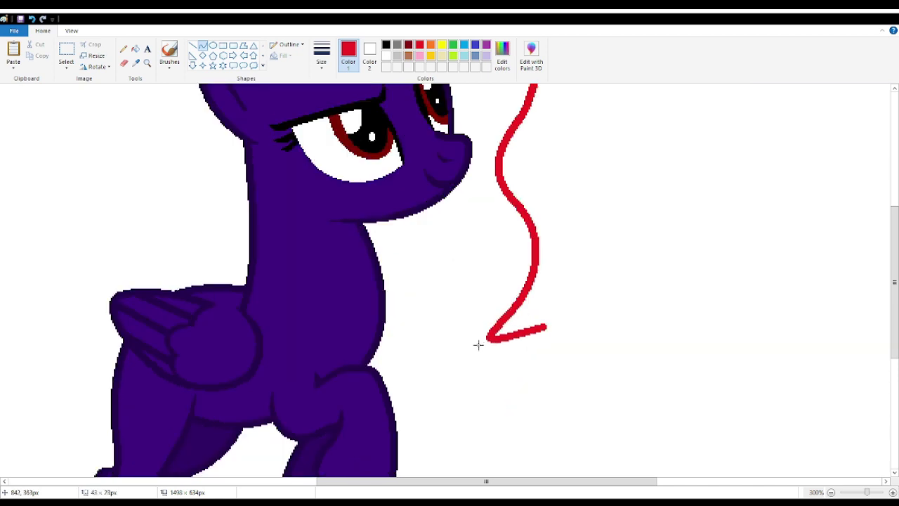
left_click_drag(534, 348, 548, 371)
left_click(571, 341)
Step: Draw a wide red U-shaped curve from the mane's curled tip back toward the chest as the lock's lower edge
left_click_drag(544, 328, 406, 343)
left_click_drag(517, 334, 547, 421)
left_click_drag(429, 390, 404, 429)
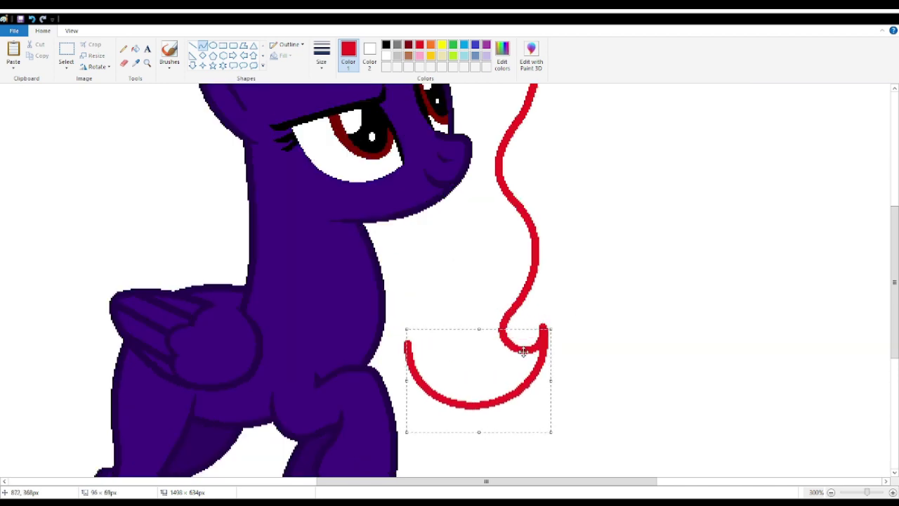
left_click(621, 279)
Step: Draw the mane's inner red edge in curves up toward the throat and touch up its join beneath the jaw
left_click_drag(406, 342, 402, 264)
left_click_drag(405, 302, 407, 329)
mouse_move(408, 305)
left_mouse_down()
mouse_move(435, 283)
mouse_move(378, 237)
left_mouse_up()
left_click(442, 283)
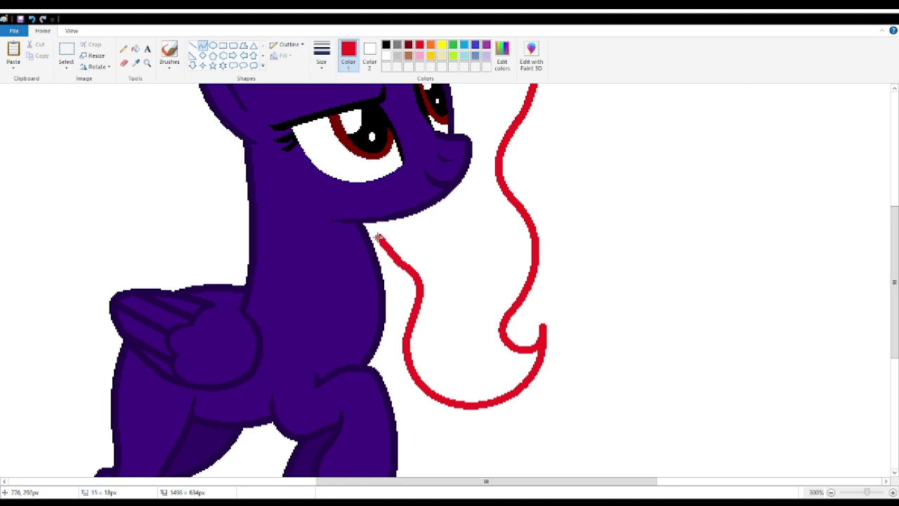
left_click(123, 49)
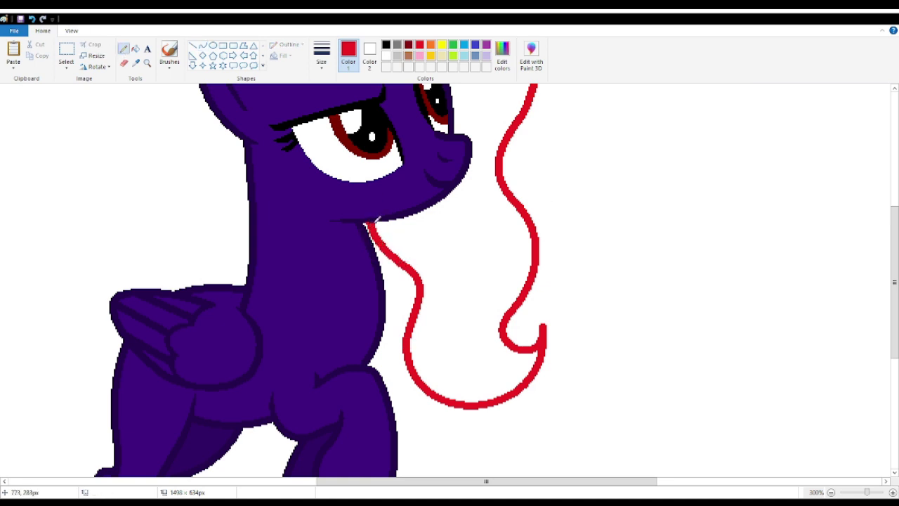
left_click(367, 228)
left_click(368, 222)
Step: Taper the free end of the red forehead curve with a curve in the sampled white
left_click(136, 63)
scroll(479, 207, "up", 3)
left_click(467, 190)
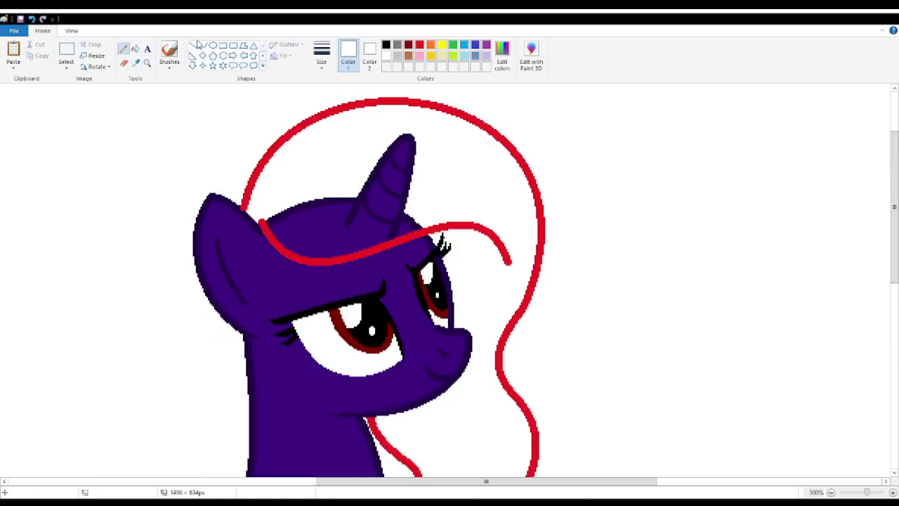
left_click_drag(475, 227, 543, 261)
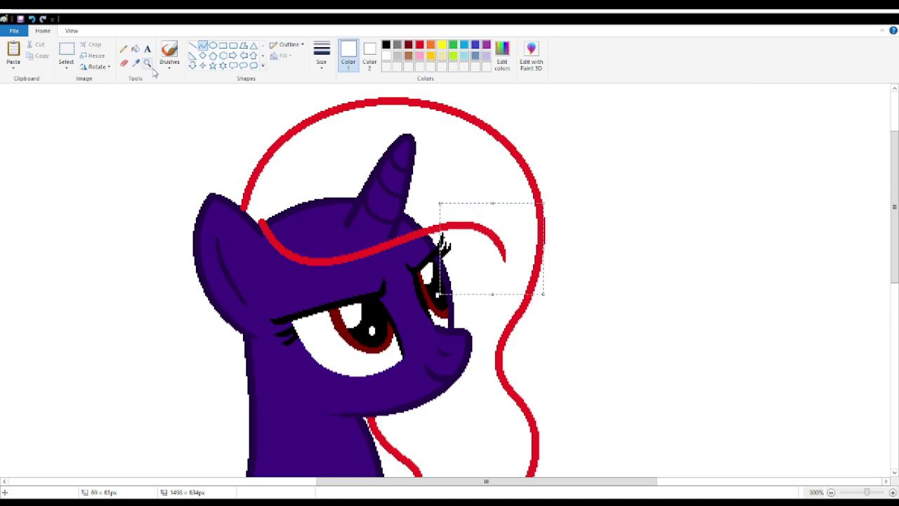
Step: Tidy the mane line where it meets the ear outline and thin the forehead curve's root with a white curve
left_click(148, 62)
left_click(184, 150)
left_click(123, 49)
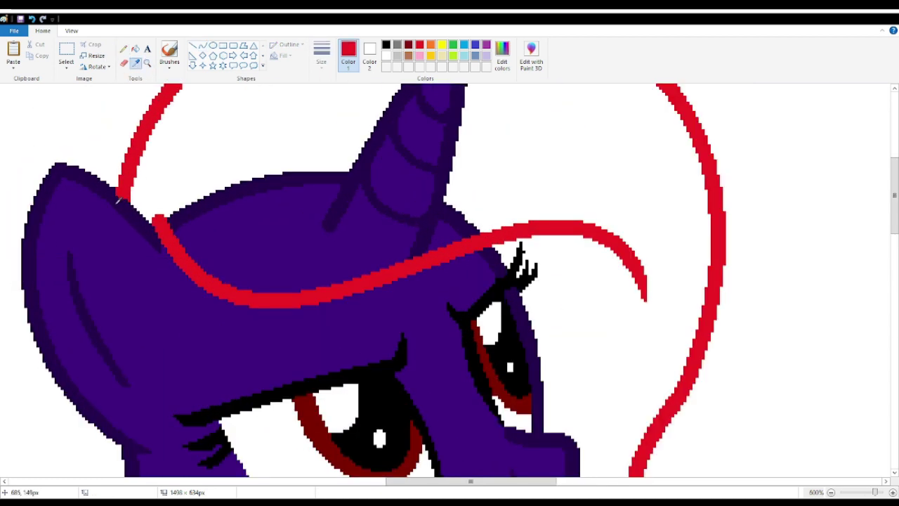
left_click(118, 200)
left_click_drag(259, 281, 156, 209)
mouse_move(202, 252)
left_mouse_down()
mouse_move(213, 274)
mouse_move(185, 247)
mouse_move(200, 277)
left_mouse_up()
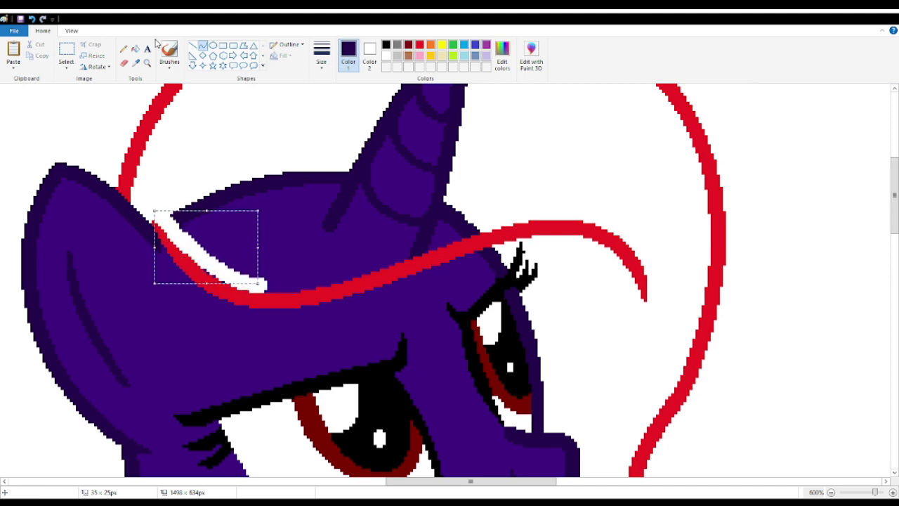
left_click(135, 48)
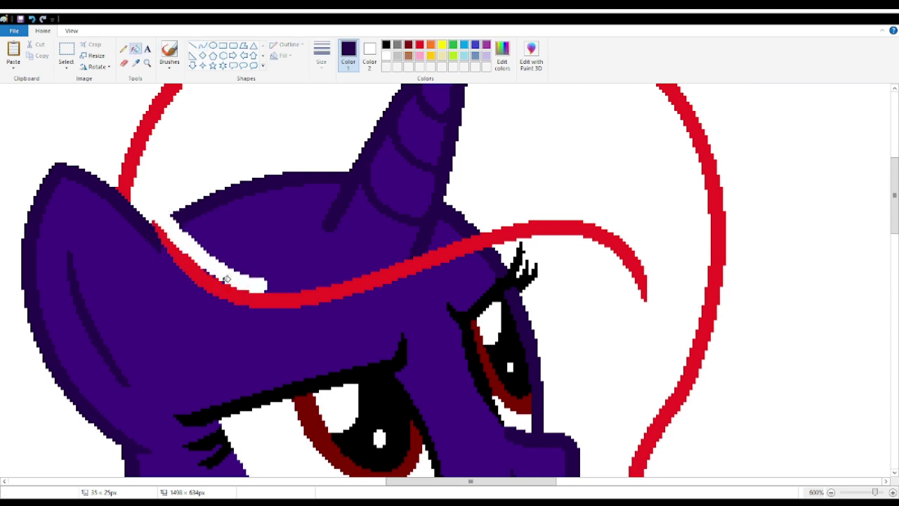
Step: Draw a red curve across the base of the horn, bowed downward, as the hairline around it
left_click(203, 45)
mouse_move(345, 153)
left_mouse_down()
mouse_move(394, 183)
mouse_move(462, 195)
left_mouse_up()
left_click_drag(406, 197, 361, 206)
left_click_drag(422, 209, 430, 237)
scroll(415, 244, "up", 3)
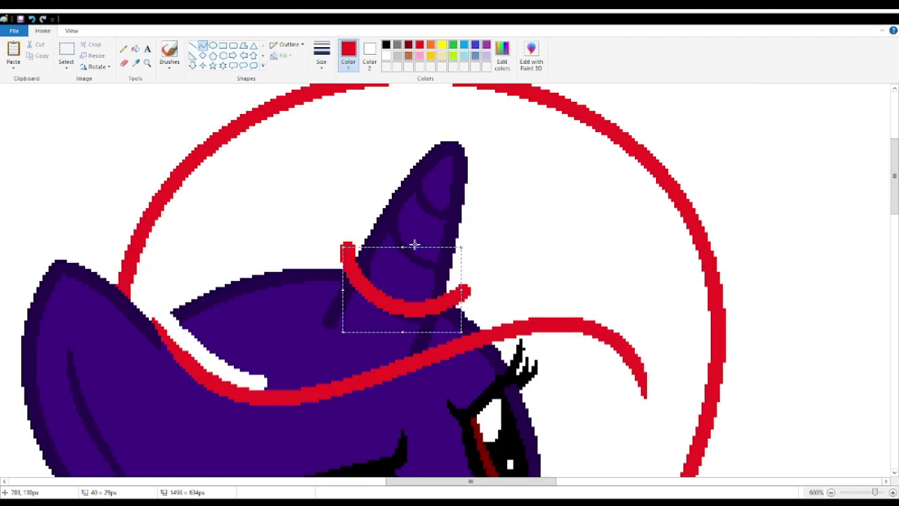
Step: Fill the top of the head above the red forehead curve with white, including the old outline pieces around the horn's base
left_click(397, 241)
left_click(33, 19)
left_click(136, 48)
right_click(335, 307)
right_click(426, 326)
right_click(382, 312)
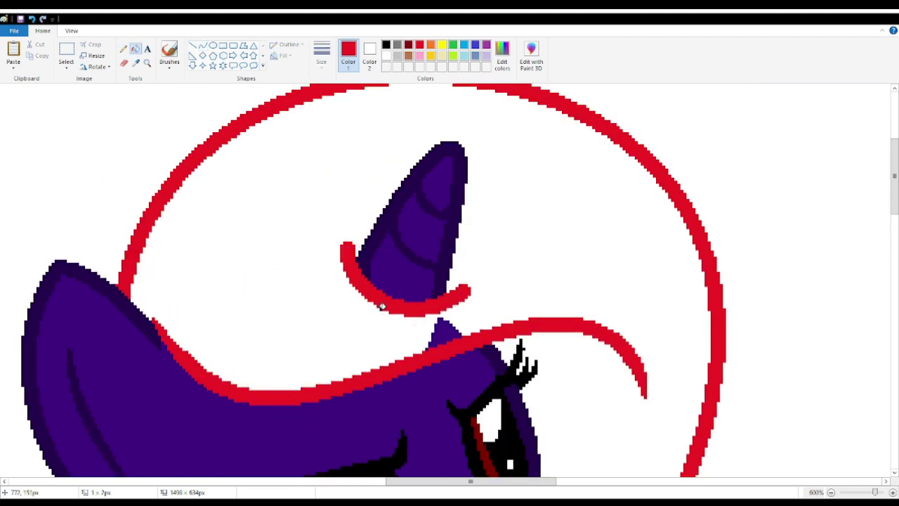
right_click(438, 338)
Step: Taper both ends of the red curve around the horn's base with white curves
left_click(203, 46)
left_click_drag(392, 320, 355, 196)
mouse_move(359, 271)
left_mouse_down()
mouse_move(341, 287)
mouse_move(324, 235)
left_mouse_up()
left_click_drag(392, 321, 485, 264)
left_click_drag(433, 321, 487, 301)
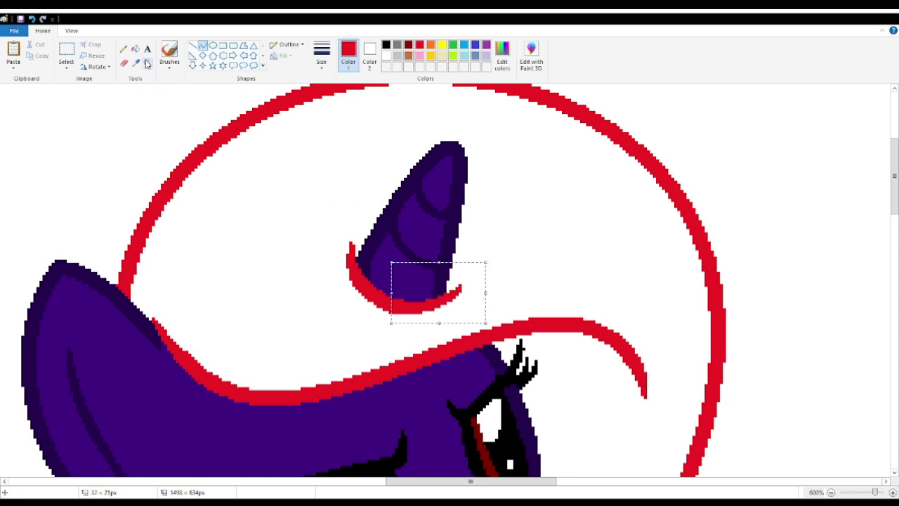
Step: Sharpen the pointed tip of the front mane's lower curl with a curve
left_click(147, 63)
right_click(369, 315)
right_click(369, 316)
right_click(370, 315)
left_click(415, 351)
left_click(414, 352)
left_click(201, 45)
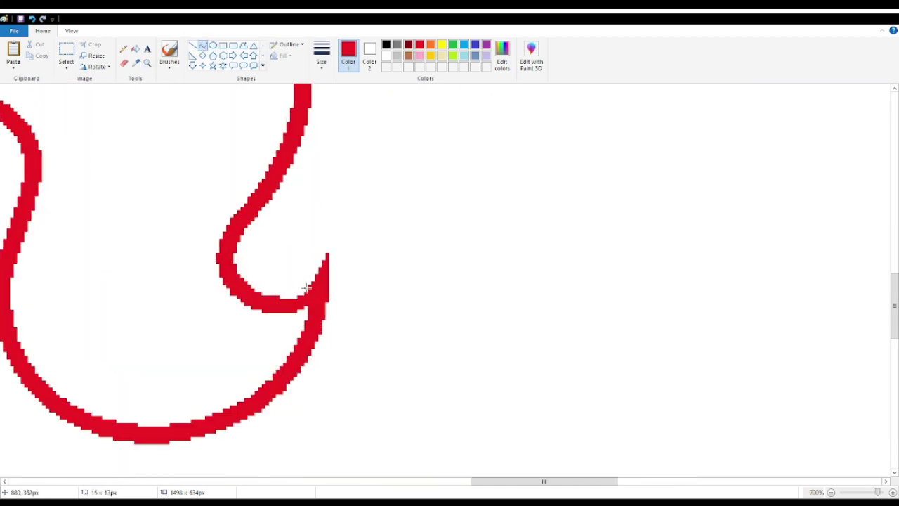
left_click(146, 62)
right_click(225, 211)
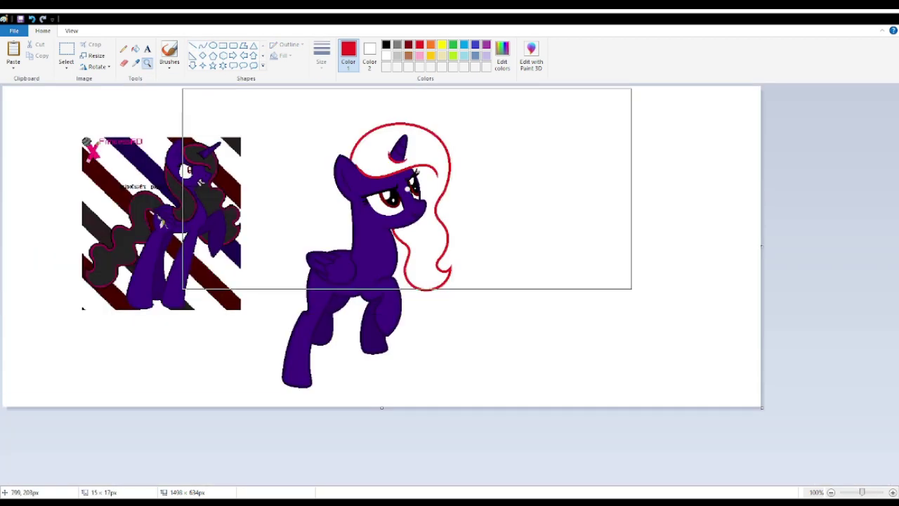
Step: Draw the outer edge of the rear mane lock in red curves from beneath the ear down across the wing
left_click(378, 211)
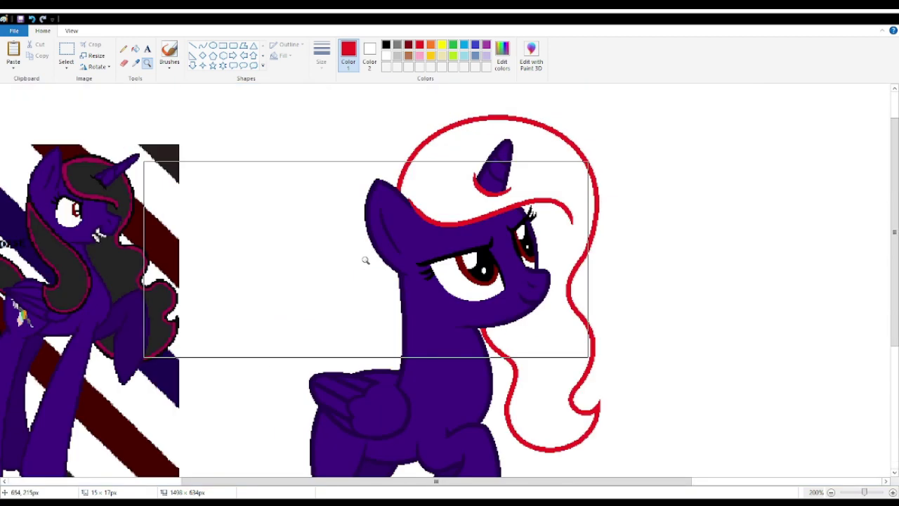
left_click(459, 274)
left_click(202, 46)
scroll(300, 219, "down", 3)
left_click_drag(302, 143, 302, 325)
left_click(280, 213)
left_click(279, 289)
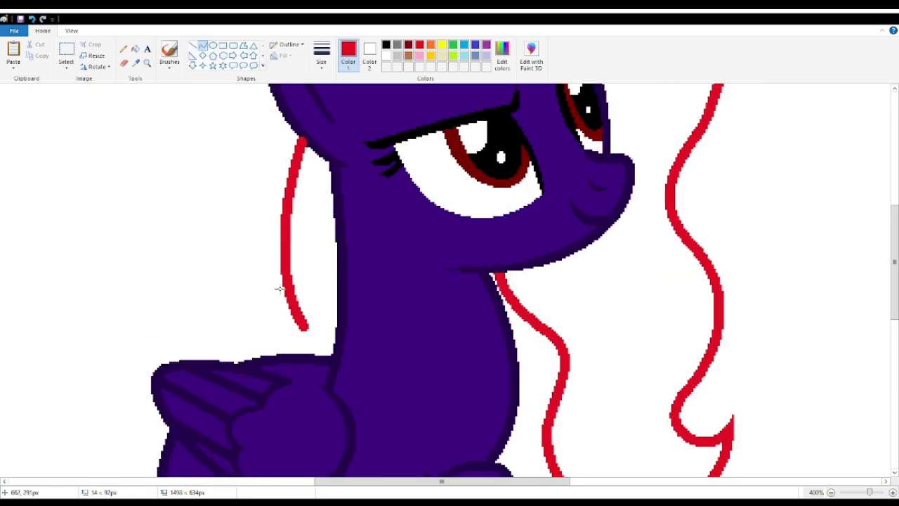
left_click_drag(293, 216, 291, 220)
left_click_drag(302, 329, 321, 444)
left_click(312, 366)
left_click(346, 403)
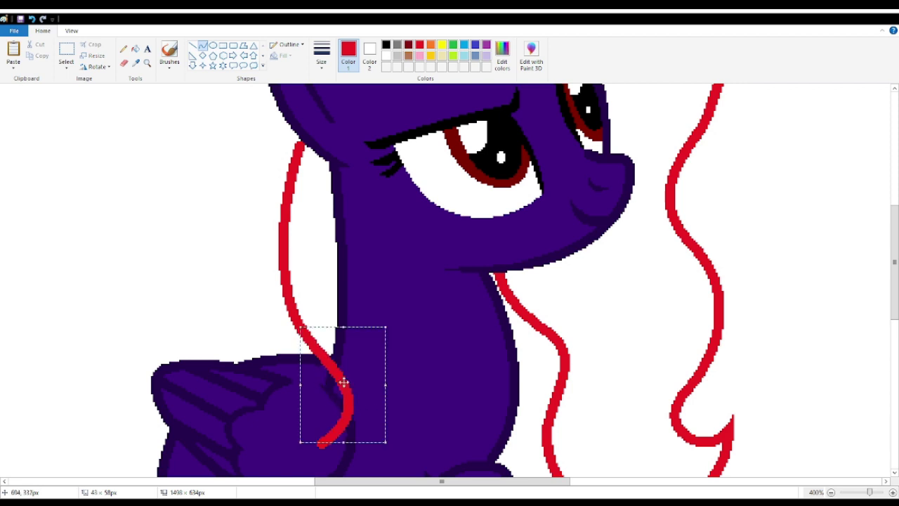
left_click_drag(344, 384, 341, 383)
Step: Close the rear lock with red curves around its lower end and up the neck to the jaw
left_click(461, 346)
left_click(379, 454)
mouse_move(318, 444)
left_mouse_down()
mouse_move(397, 344)
mouse_move(343, 172)
left_mouse_up()
left_click(432, 404)
left_click_drag(388, 321, 391, 321)
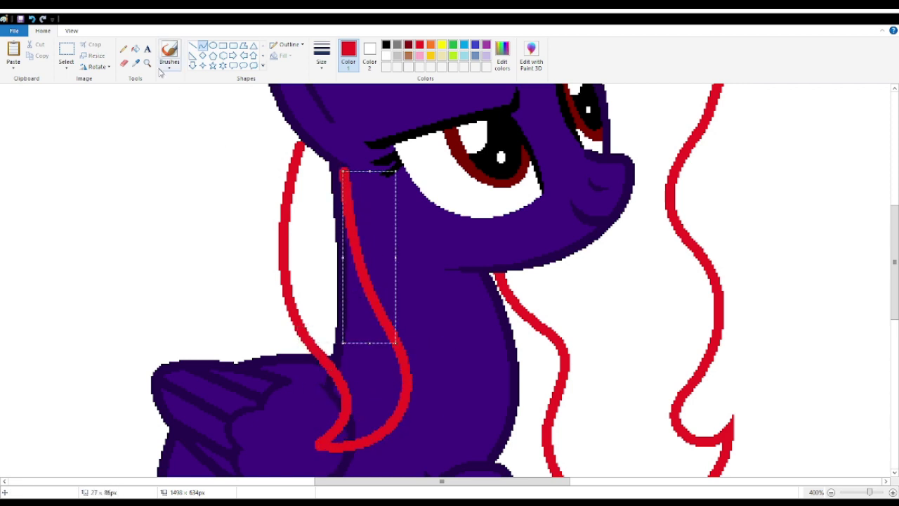
Step: Erase the neck outline at the top of the rear lock and fill the lock's interior with white
left_click(124, 62)
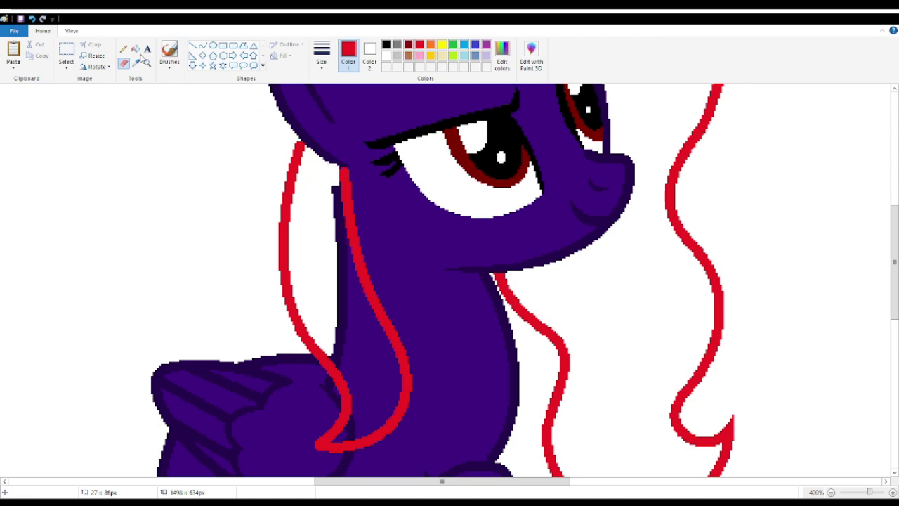
left_click(136, 48)
right_click(372, 316)
right_click(350, 211)
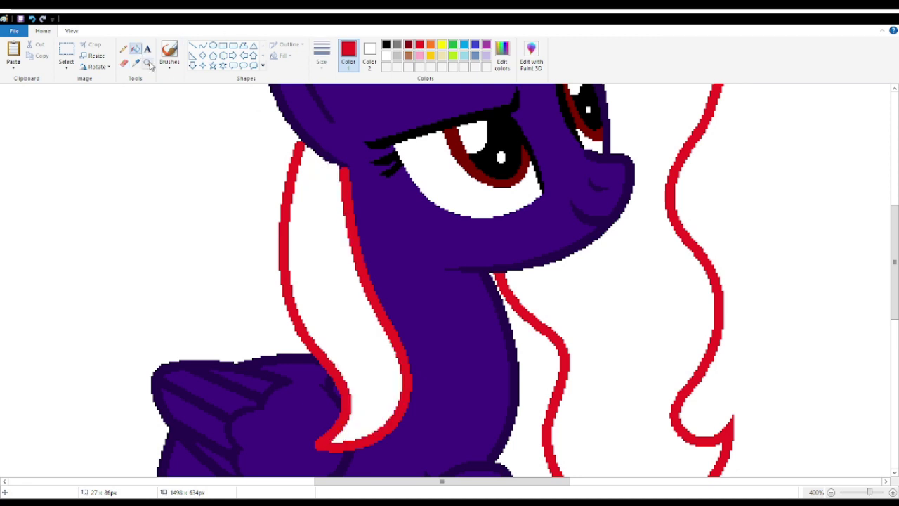
Step: Tidy the join between the rear lock's inner edge and the ear outline using the sampled dark purple
left_click(148, 63)
left_click(365, 184)
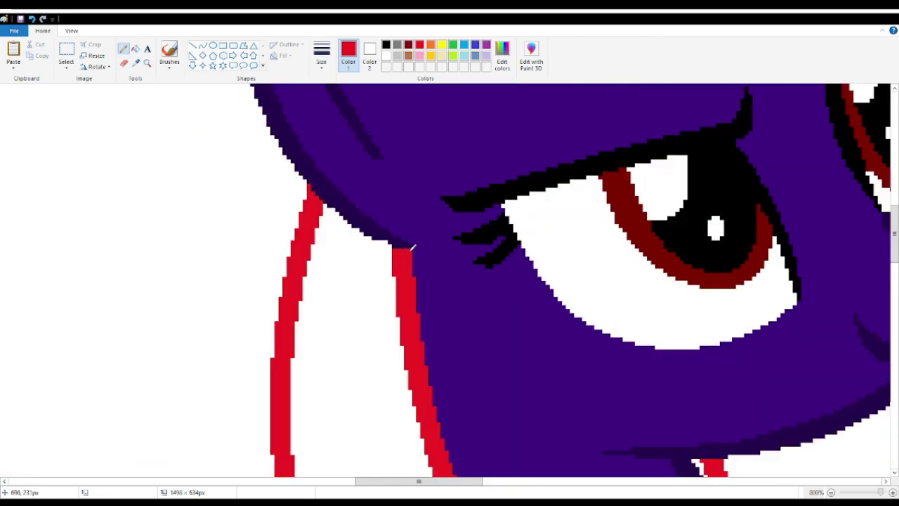
left_click(136, 62)
left_click(392, 239)
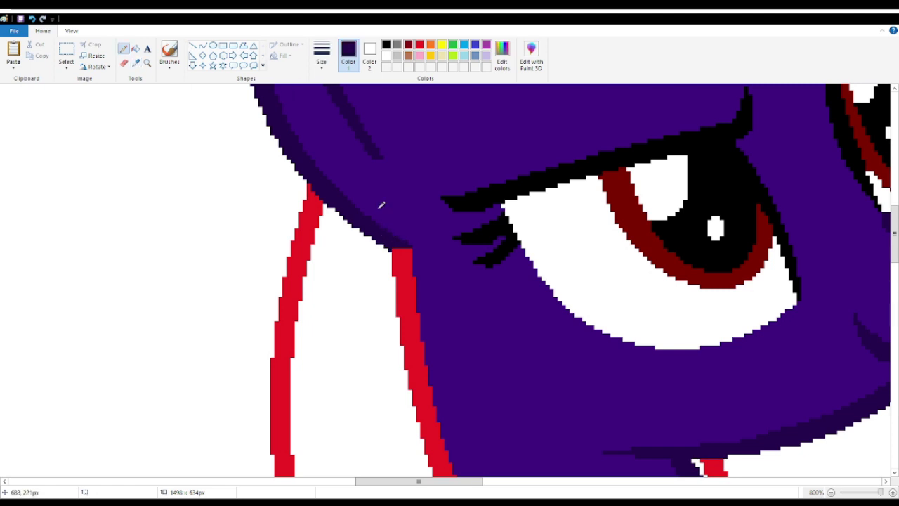
Step: Extend the rear lock's lower end to a sharp point over the wing in the sampled red
left_click(148, 63)
right_click(153, 169)
right_click(152, 169)
left_click(265, 134)
left_click(265, 134)
left_click(123, 49)
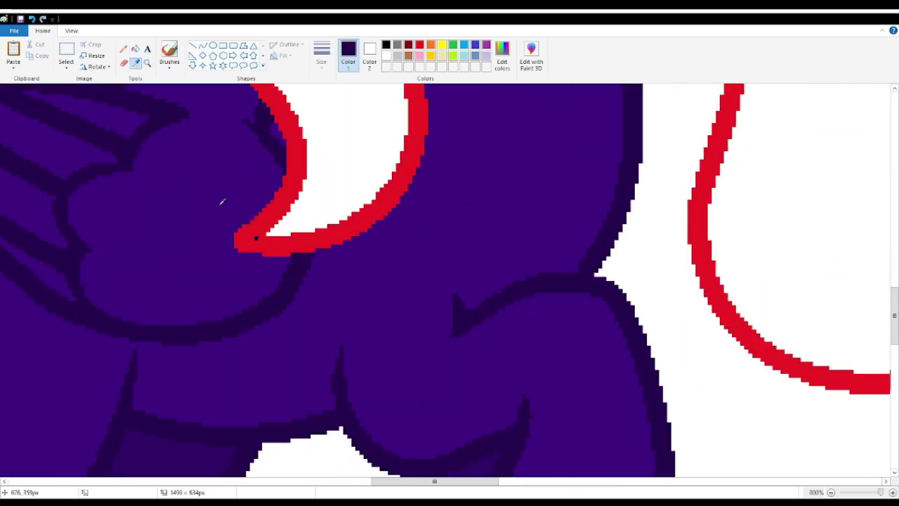
left_click(255, 233)
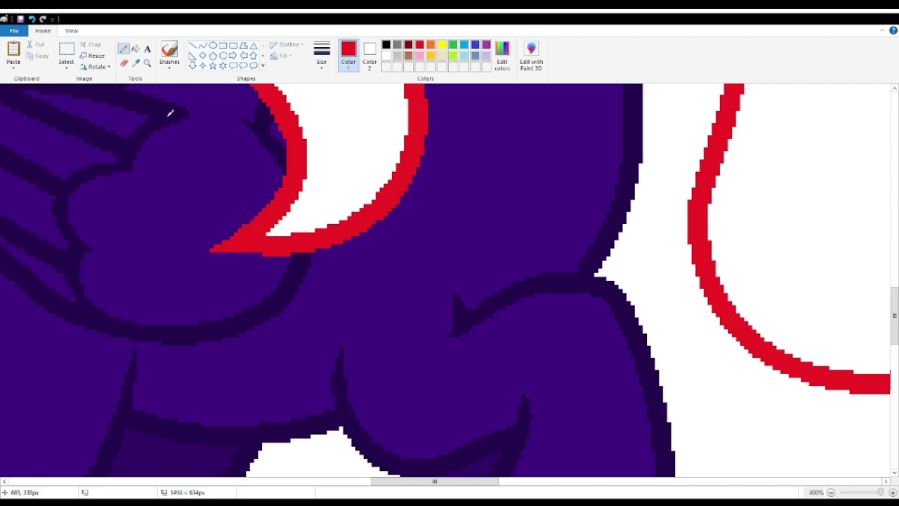
Step: Touch up the neck beside the top of the rear lock's inner edge with the sampled body purple
left_click(147, 63)
right_click(143, 116)
left_click(146, 133)
left_click(520, 263)
left_click(422, 232)
left_click(123, 48)
left_click(135, 64)
left_click(294, 142)
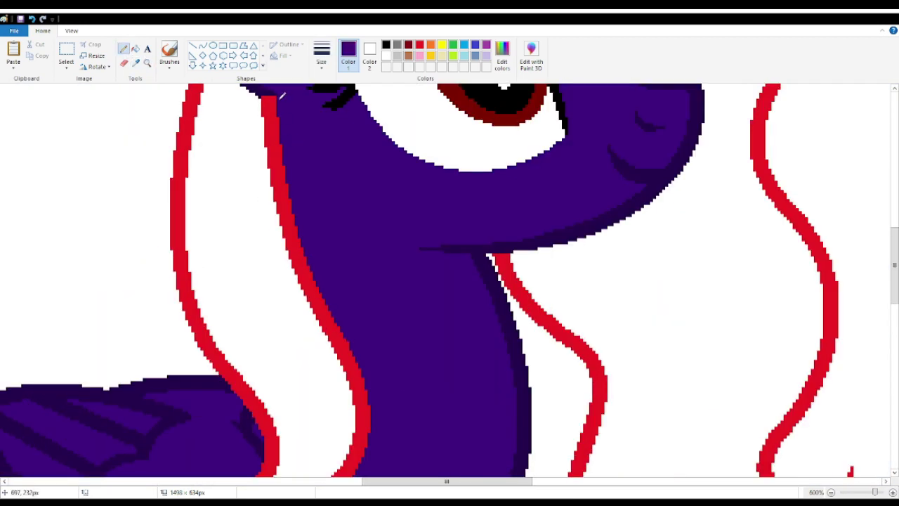
scroll(267, 94, "down", 5)
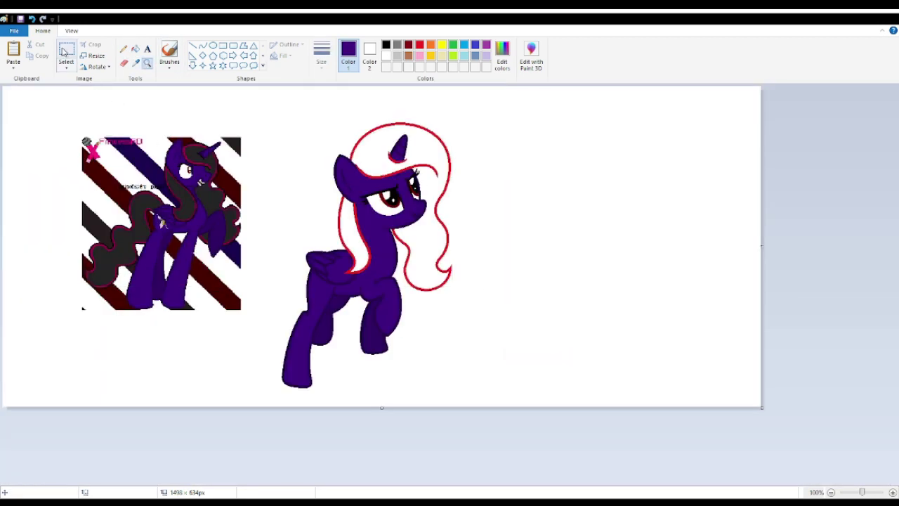
Step: Move the reference picture away from the pony to the canvas's edge, making room for the tail
left_click(66, 53)
left_click_drag(64, 125, 253, 321)
left_click_drag(177, 264, 102, 262)
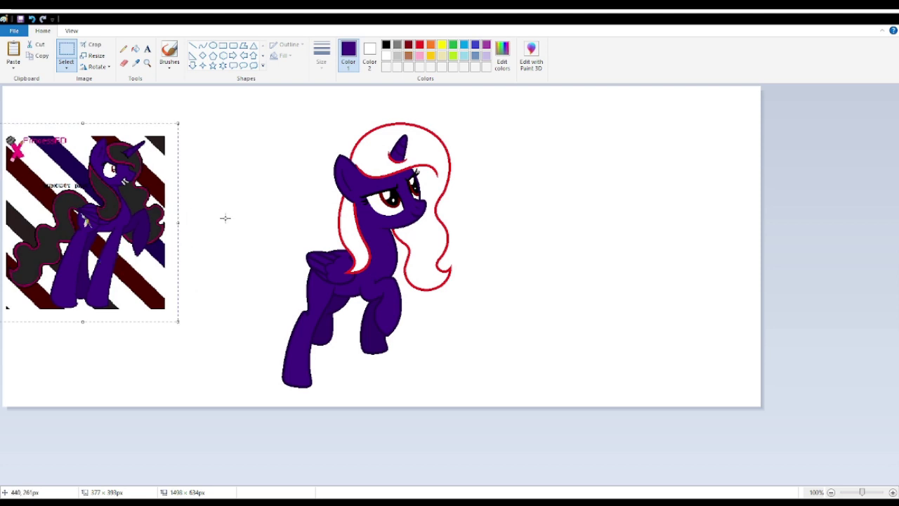
Step: Draw the tail's arched upper edge behind the wing with a curve in the red sampled from the mane
left_click(147, 63)
left_click(290, 232)
left_click(135, 63)
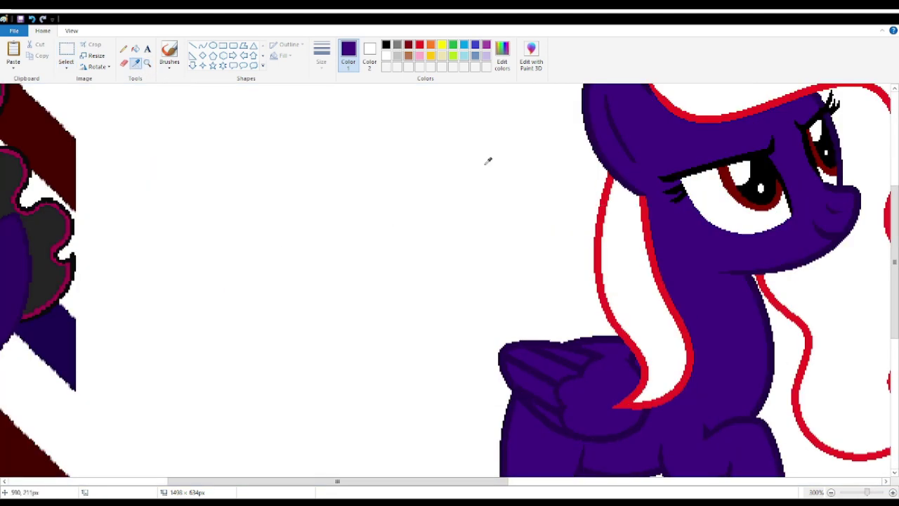
left_click(608, 198)
left_click_drag(515, 341, 372, 387)
mouse_move(436, 357)
left_mouse_down()
mouse_move(403, 297)
mouse_move(437, 309)
left_mouse_up()
scroll(528, 303, "down", 3)
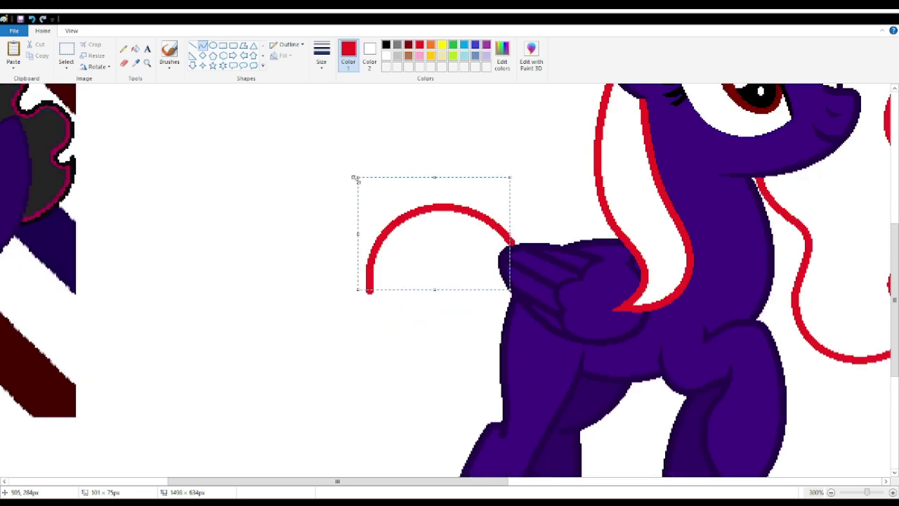
left_click(428, 262)
Step: Continue the tail's outer edge downward in wavy red curves
scroll(427, 263, "down", 3)
mouse_move(357, 180)
left_mouse_down()
mouse_move(373, 190)
mouse_move(401, 293)
left_mouse_up()
left_click_drag(394, 232, 383, 229)
mouse_move(402, 253)
left_mouse_down()
mouse_move(413, 245)
mouse_move(433, 257)
left_mouse_up()
left_click_drag(430, 292, 412, 261)
left_click_drag(397, 217, 399, 217)
left_click(454, 240)
left_click_drag(389, 263, 336, 303)
left_click_drag(374, 275, 391, 273)
left_click_drag(353, 281, 336, 266)
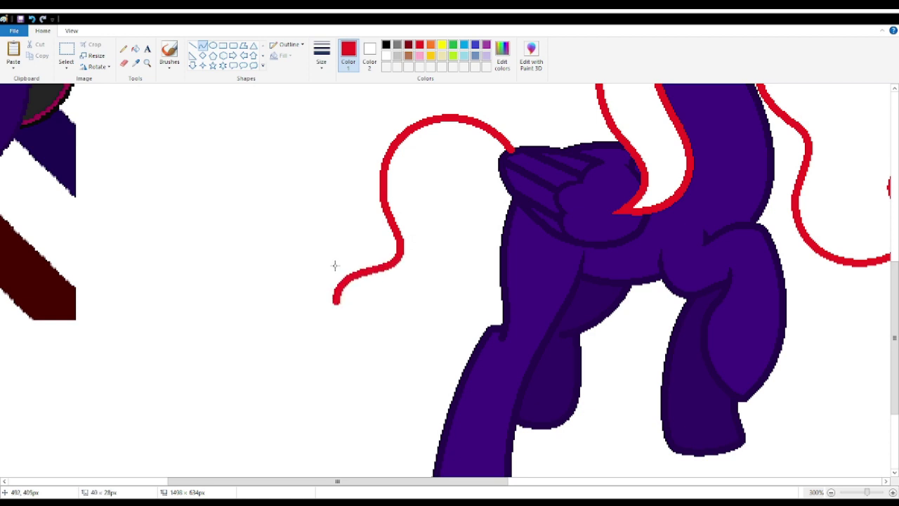
left_click(31, 19)
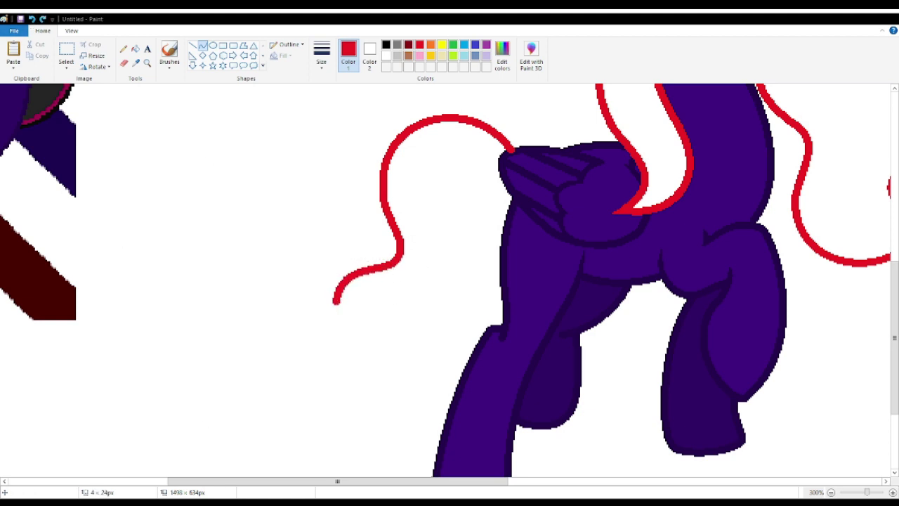
Step: Draw the tail's pointed tip in red curves and start its wavy inner edge back toward the body
left_click_drag(337, 302, 353, 376)
mouse_move(344, 333)
left_mouse_down()
mouse_move(329, 335)
mouse_move(383, 374)
mouse_move(426, 353)
mouse_move(428, 340)
left_mouse_up()
left_click_drag(375, 408, 369, 395)
left_click_drag(424, 391, 436, 386)
left_click_drag(444, 302, 418, 301)
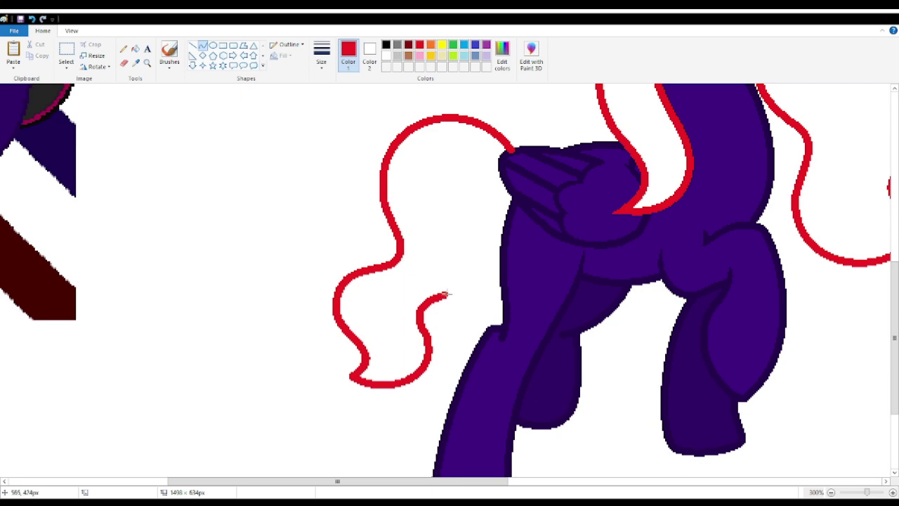
Step: Complete the tail's inner edge with red curves running up to the rump at the wing's tip
left_click_drag(447, 293, 482, 222)
left_click_drag(466, 273, 503, 264)
left_click(479, 181)
left_click_drag(481, 220, 457, 173)
left_click(468, 158)
Step: Cover the tail line ends overlapping the wing tip with the sampled dark purple of the wing outline
left_click(147, 63)
left_click(339, 252)
left_click(599, 312)
left_click(599, 312)
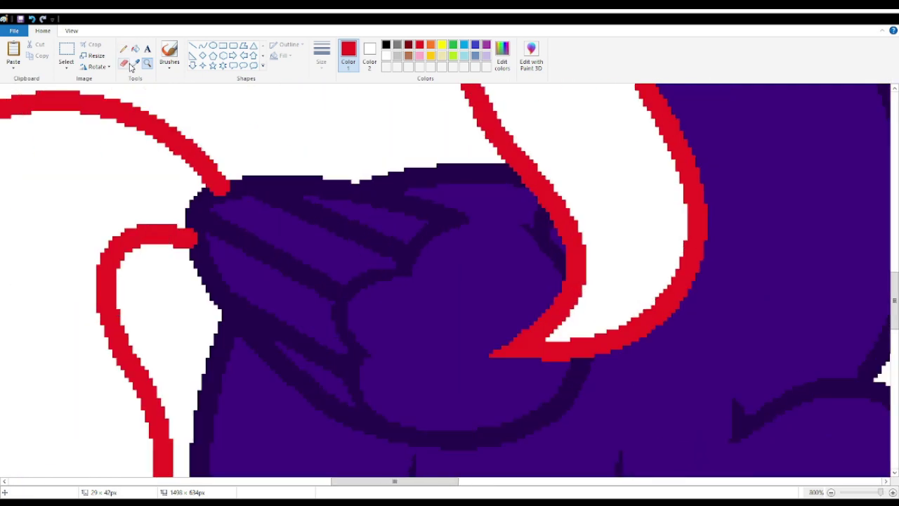
left_click(135, 64)
left_click(202, 202)
left_click_drag(201, 203, 227, 185)
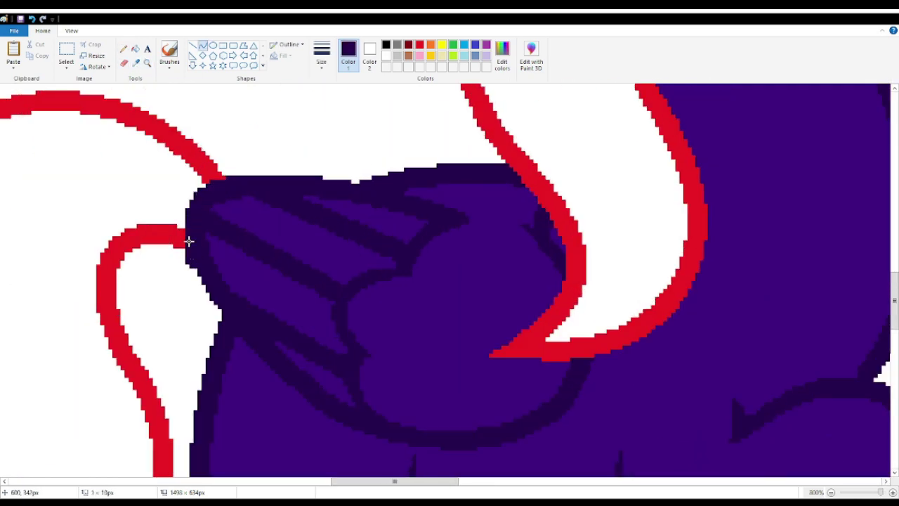
left_click(124, 49)
left_click(147, 63)
Step: Fill the tail and mane with the dark grey sampled from the reference's hair and recolour their red outlines black
right_click(164, 152)
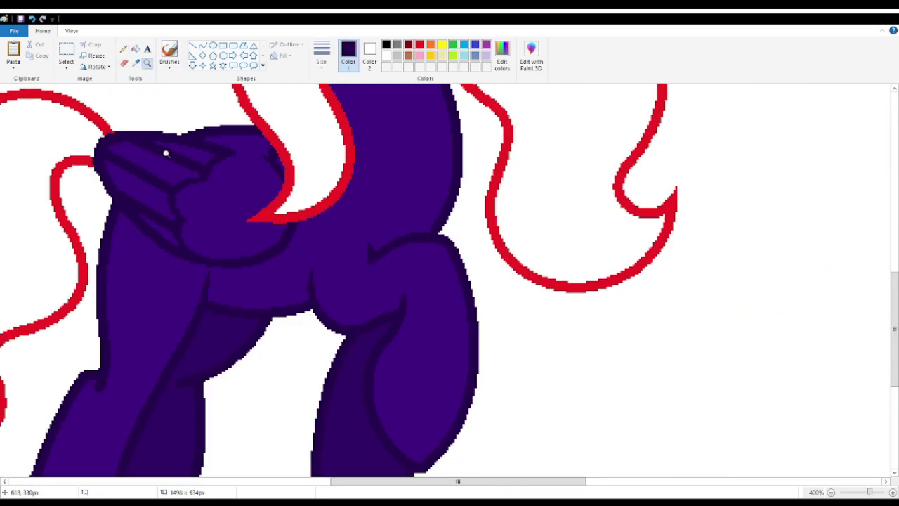
right_click(165, 153)
right_click(165, 153)
left_click(137, 63)
left_click(119, 149)
left_click(136, 49)
left_click(285, 262)
left_click(418, 245)
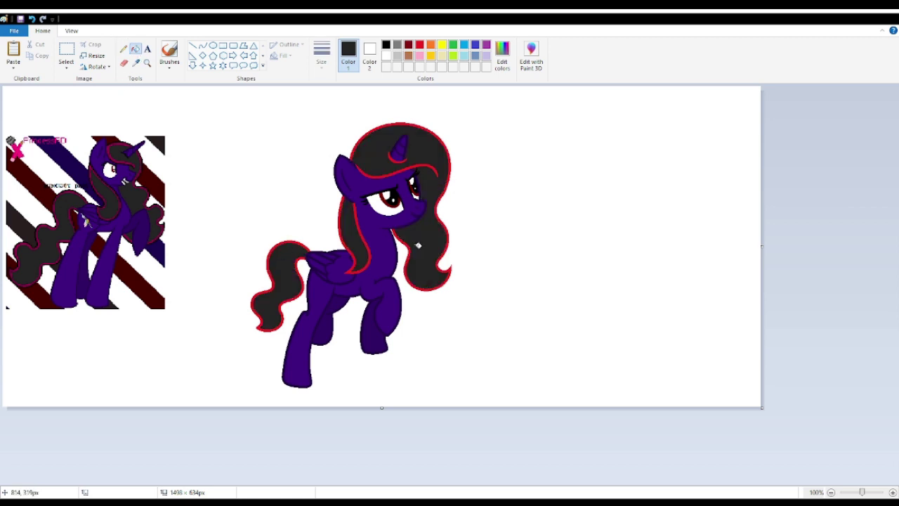
left_click(303, 271)
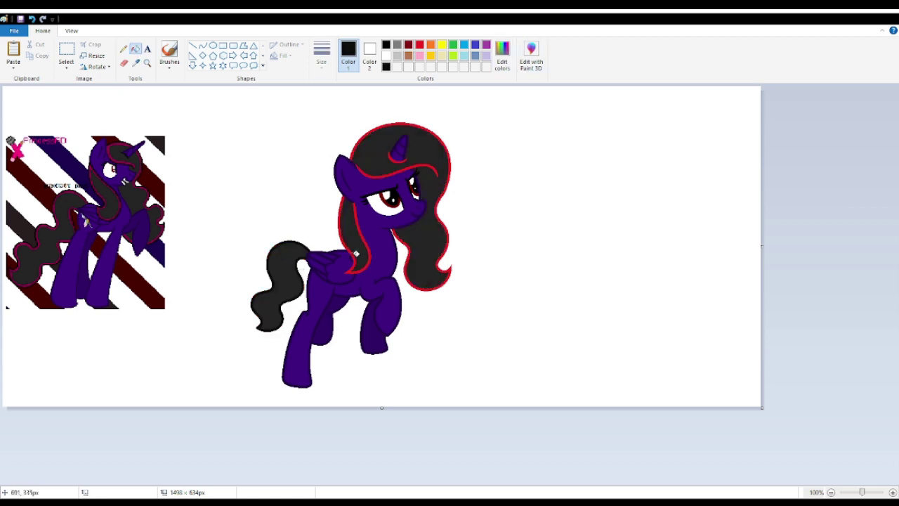
left_click(414, 283)
Step: Select the finished pony and crop the image to it, about 409 x 546 px
left_click(66, 50)
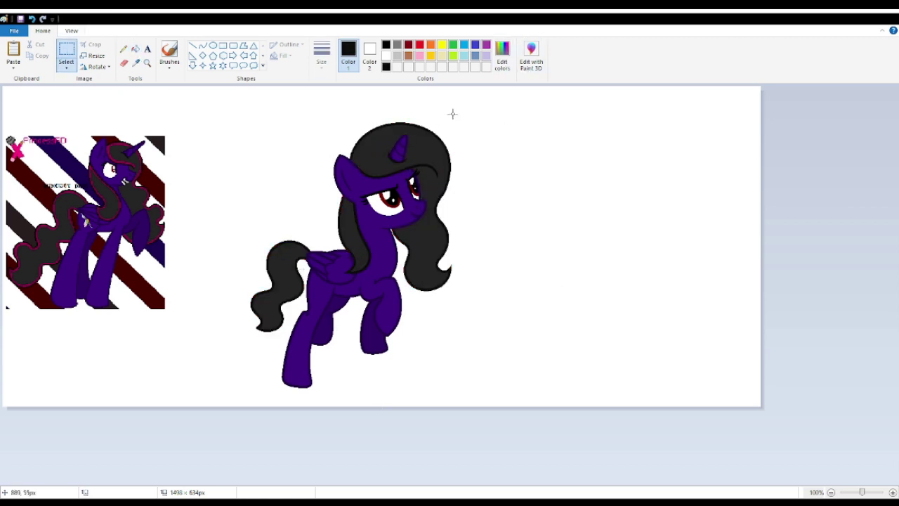
right_click(304, 299)
left_click(321, 320)
Step: Sharpen the tail's lower tip with black pencil strokes
left_click(147, 64)
left_click(114, 295)
double_click(115, 295)
double_click(105, 281)
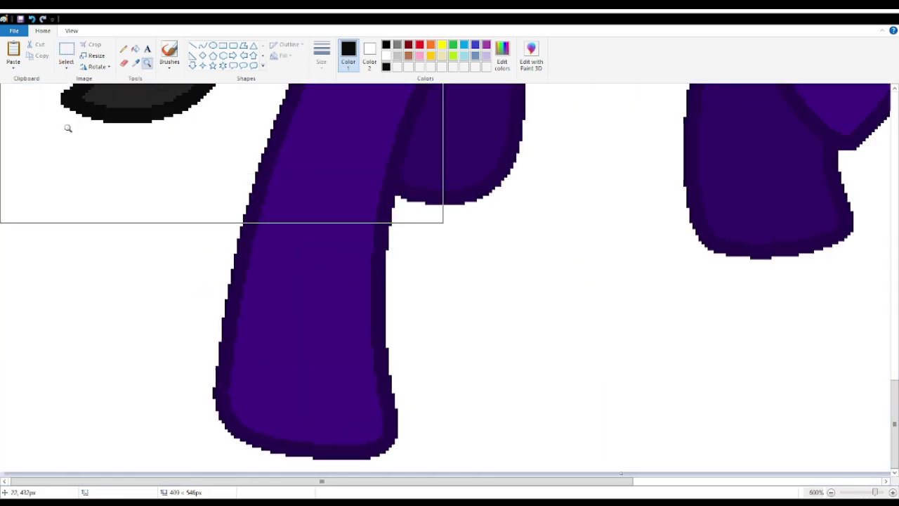
left_click(68, 132)
left_click(134, 50)
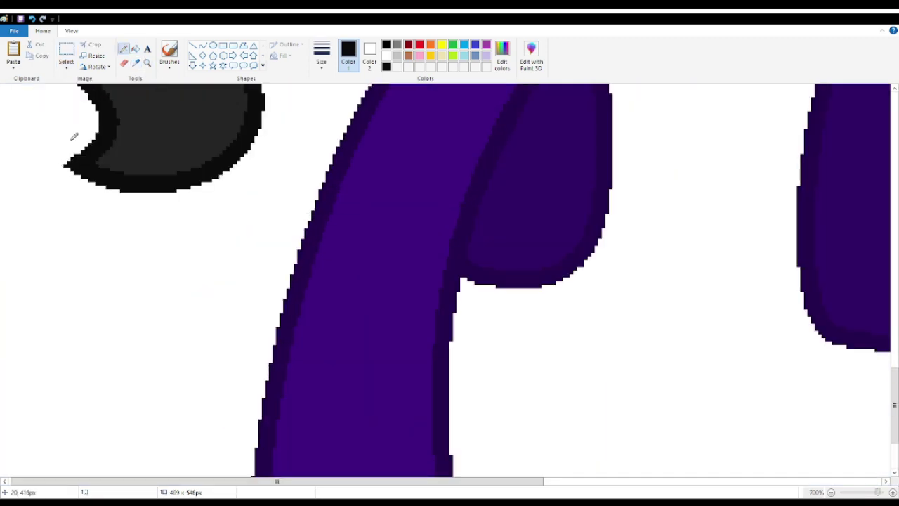
Step: Taper the end of the fold line on the hind leg with a curve and pencil touches in the sampled purple
left_click(146, 64)
right_click(192, 311)
double_click(193, 311)
left_click(139, 63)
left_click(196, 169)
scroll(197, 168, "up", 2)
left_click(202, 46)
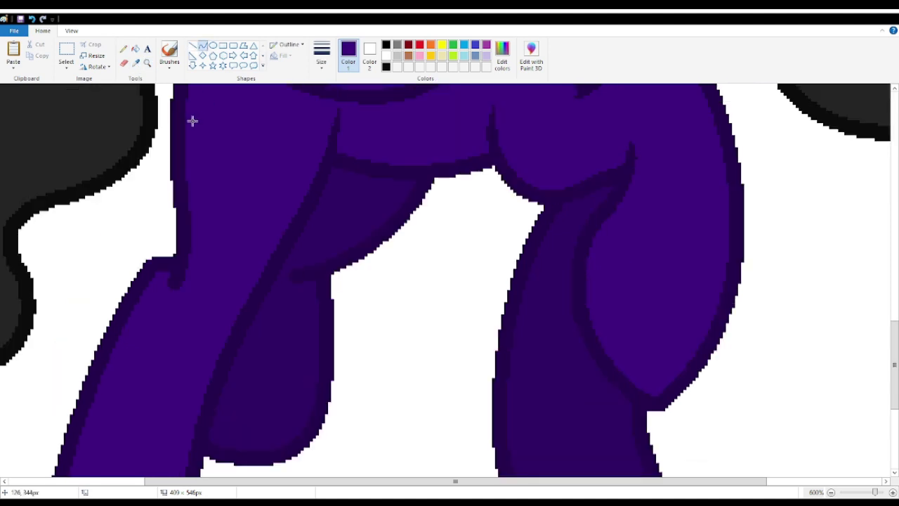
mouse_move(198, 151)
left_mouse_down()
mouse_move(170, 272)
mouse_move(206, 284)
mouse_move(208, 269)
left_mouse_up()
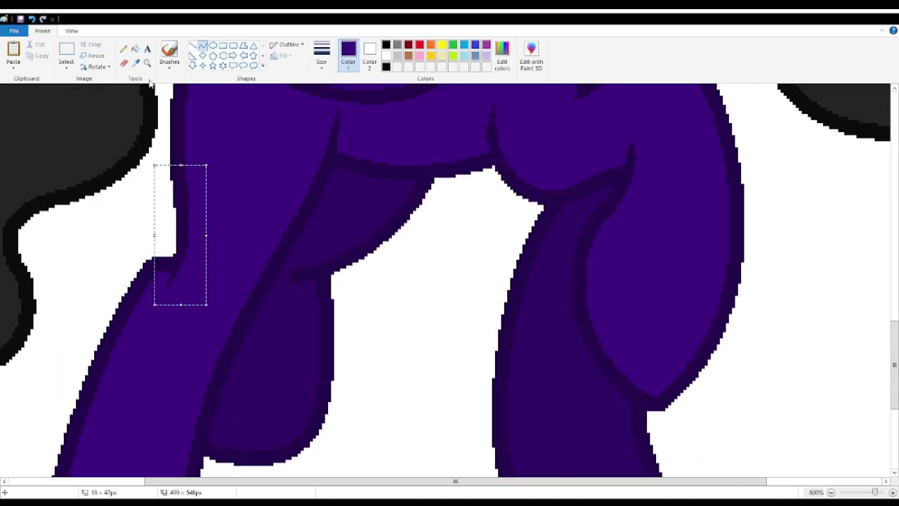
left_click(124, 49)
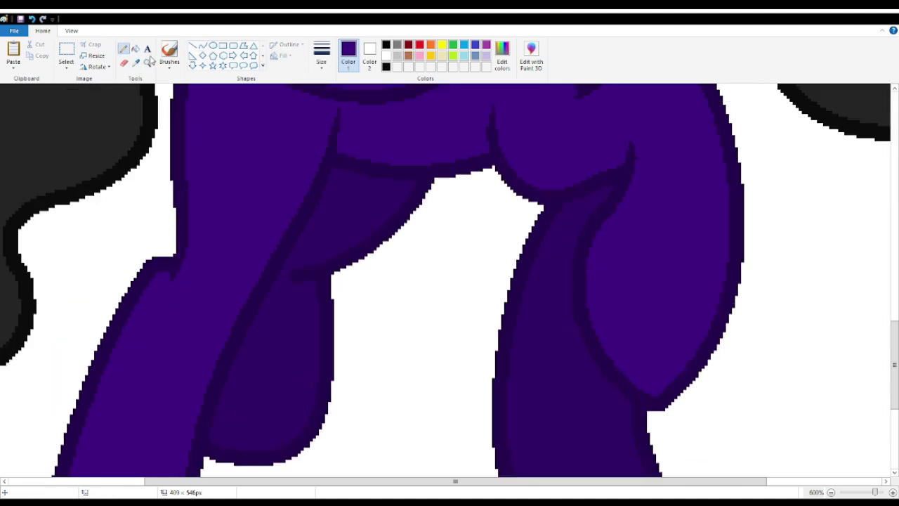
right_click(348, 243)
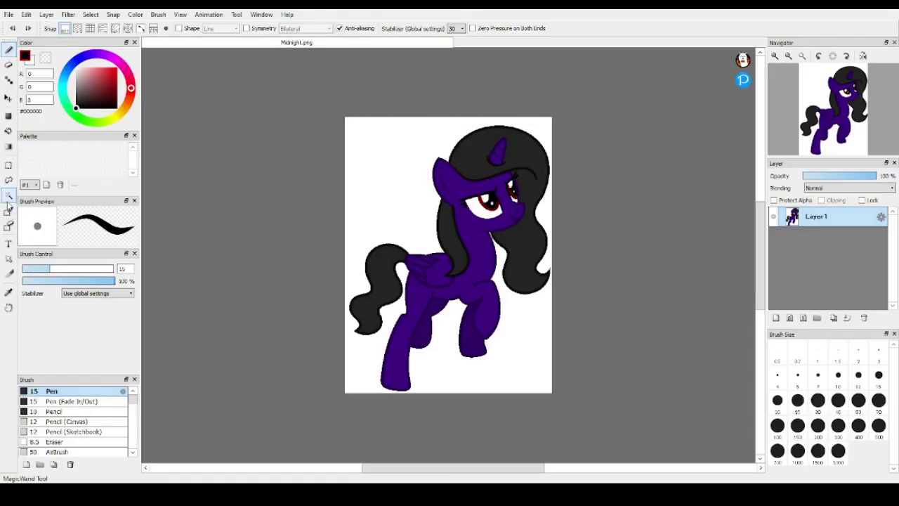
Step: Select the black outline around the front of the mane with the Magic Wand
left_click(8, 198)
scroll(466, 220, "up", 2)
left_click(540, 273)
scroll(553, 284, "down", 1)
scroll(576, 218, "up", 1)
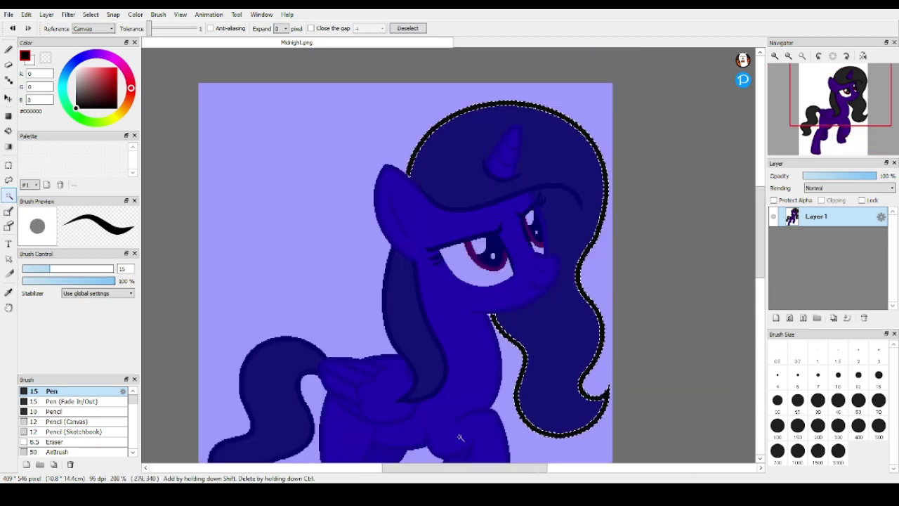
left_click_drag(461, 468, 491, 468)
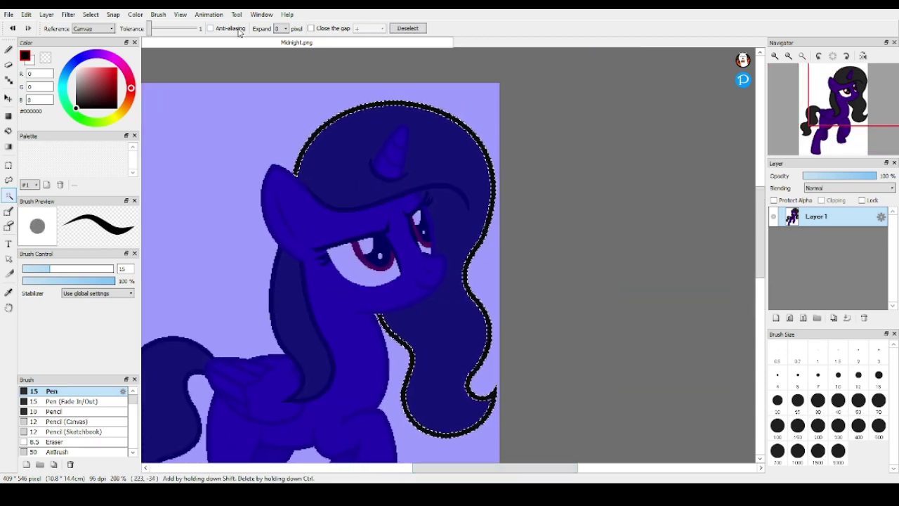
left_click(353, 209)
left_click(8, 30)
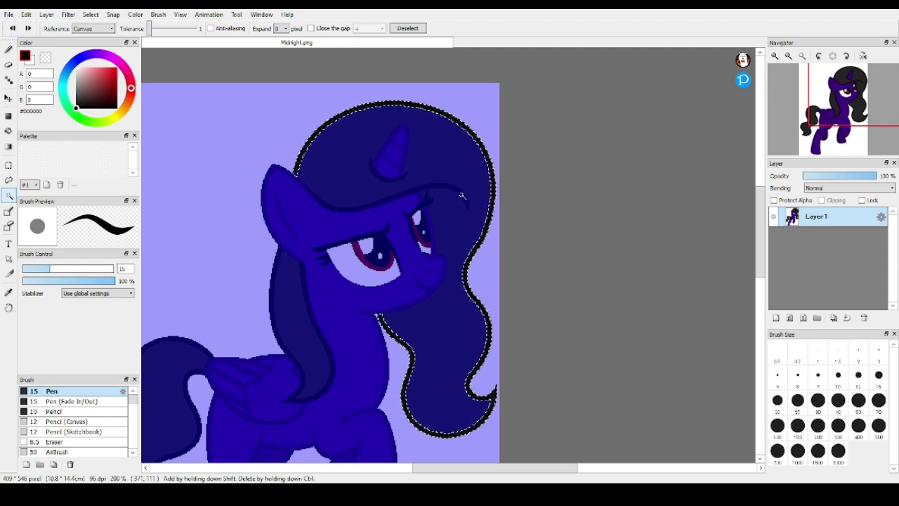
Step: Try duplicating the front mane's dark grey fill onto a new layer and transforming the copy
scroll(456, 196, "up", 1)
left_click(456, 196)
scroll(453, 196, "up", 1)
scroll(259, 240, "down", 3)
scroll(261, 241, "up", 2)
left_click(251, 206)
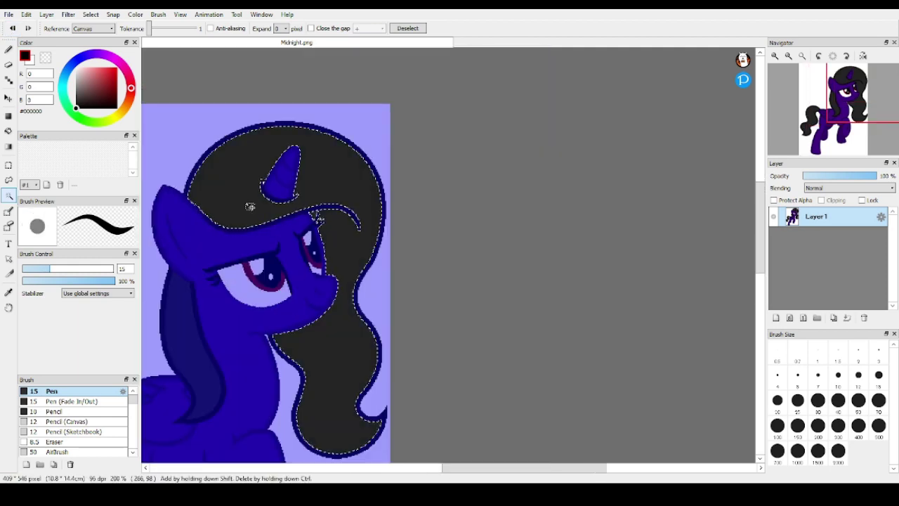
left_click(26, 14)
key("ctrl+c")
key("ctrl+v")
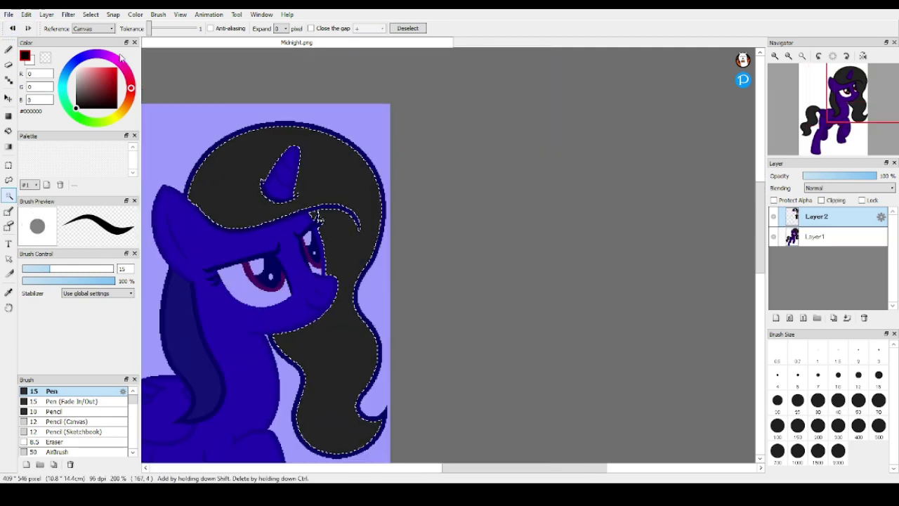
key("ctrl+t")
left_click(744, 467)
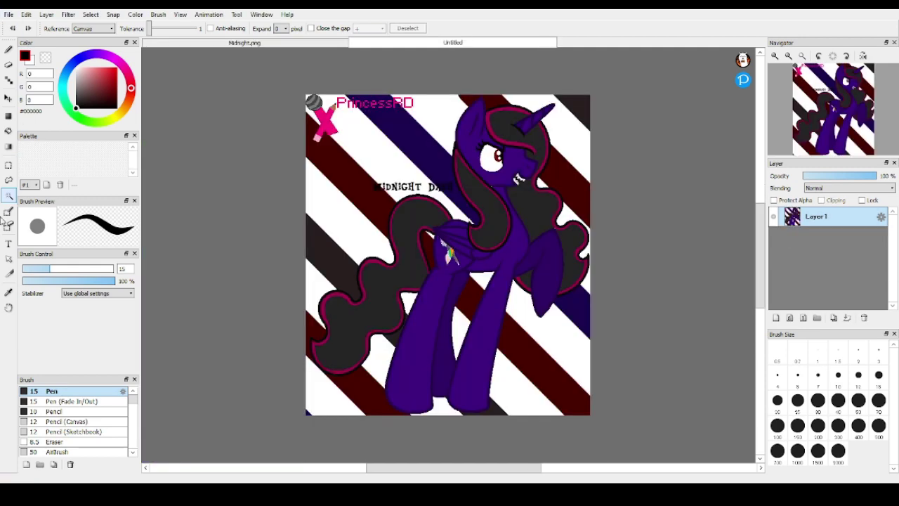
Step: Sample the crimson #9F0050 from the reference pony's hair outline and try filling the copied mane with it
left_click(8, 292)
left_click(245, 42)
left_click(8, 131)
left_click(221, 180)
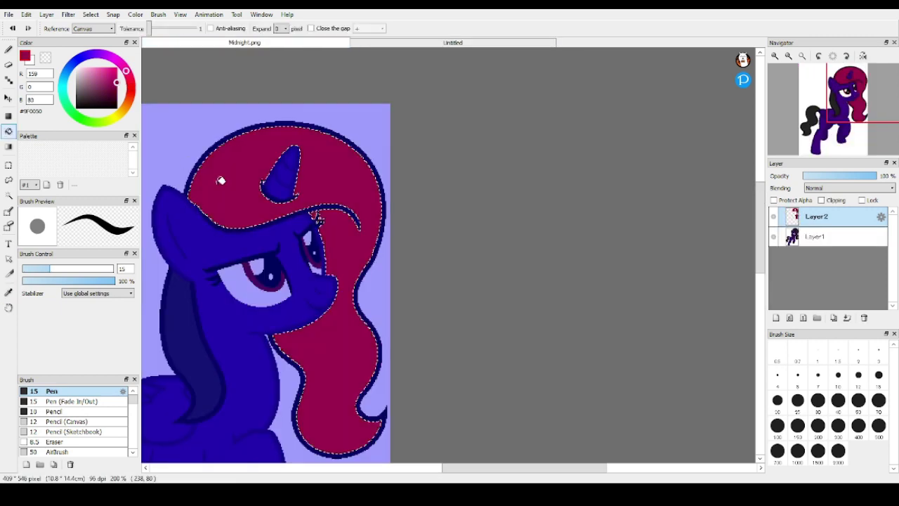
left_click(12, 28)
left_click(12, 28)
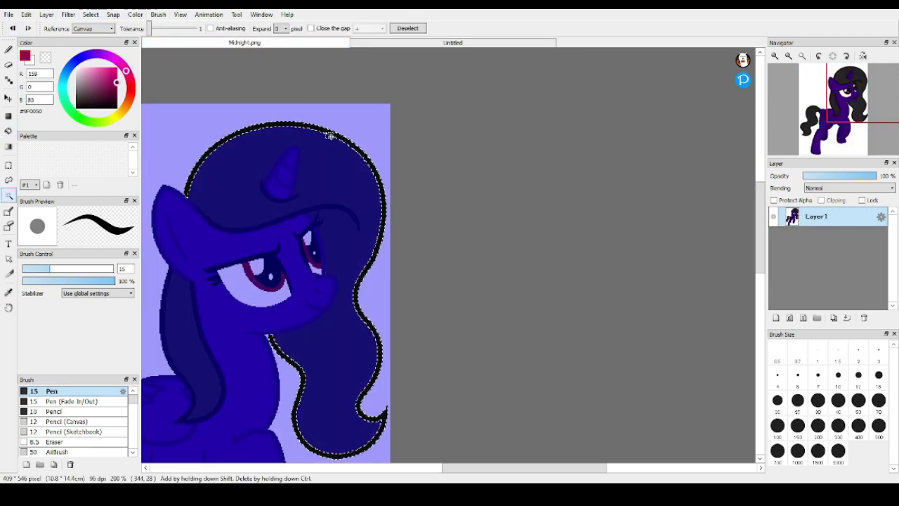
Step: Copy the selected mane outline onto a new layer and fill the copy with the sampled crimson
left_click(33, 18)
left_click(37, 80)
left_click(8, 131)
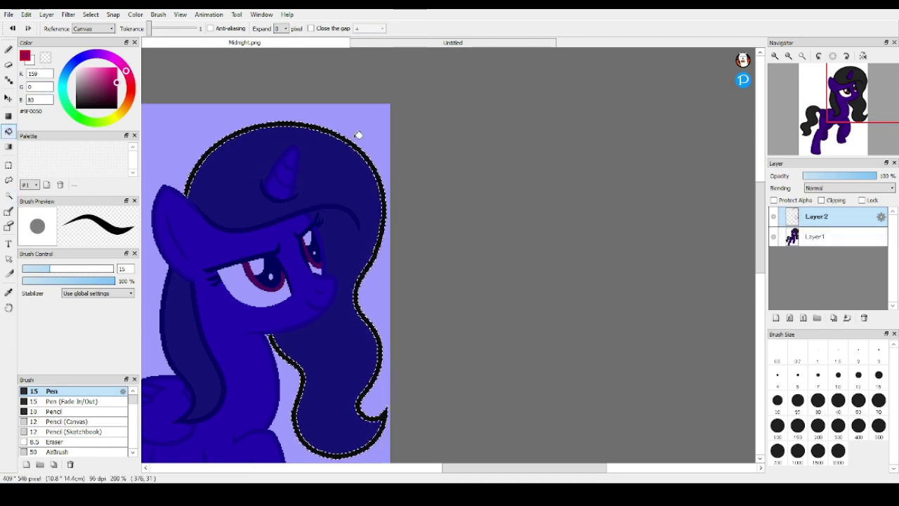
left_click(357, 145)
Step: Try narrowing and shifting the crimson outline copy so it sits inside the mane, then undo the copied layer
left_click(118, 106)
left_click_drag(386, 102, 381, 111)
scroll(351, 362, "down", 2)
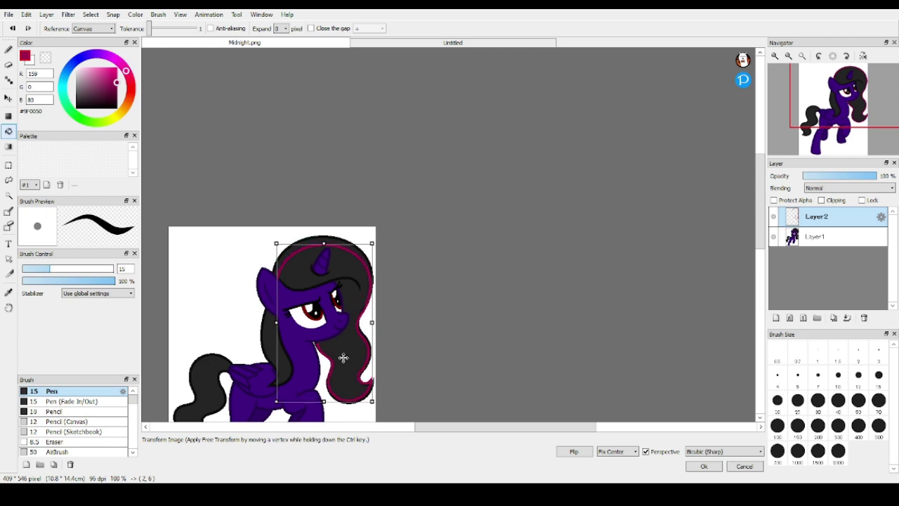
left_click_drag(340, 328, 342, 327)
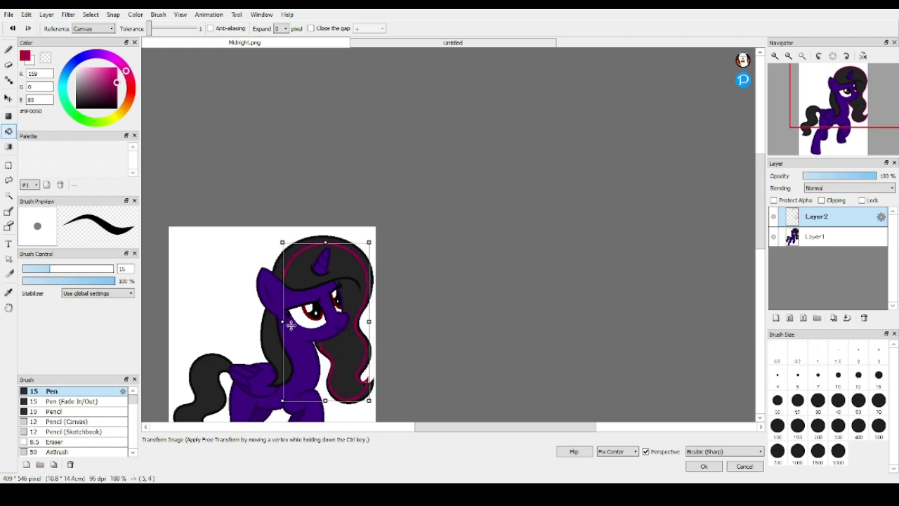
left_click(750, 468)
left_click(13, 29)
left_click(12, 29)
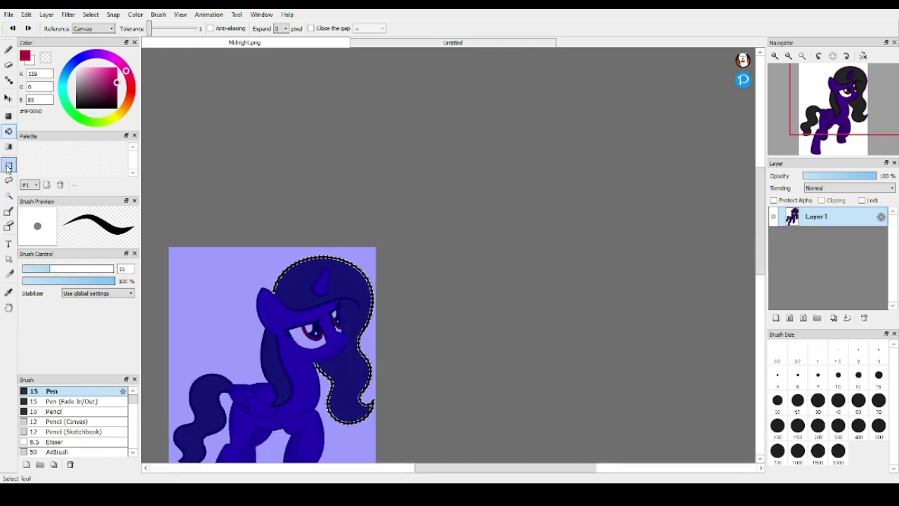
Step: Replace the selection with the front mane's dark grey fill and turn off the pen's anti-aliasing
left_click(8, 166)
key("ctrl+d")
left_click(9, 196)
left_click(340, 289)
left_click(8, 49)
scroll(333, 298, "up", 3)
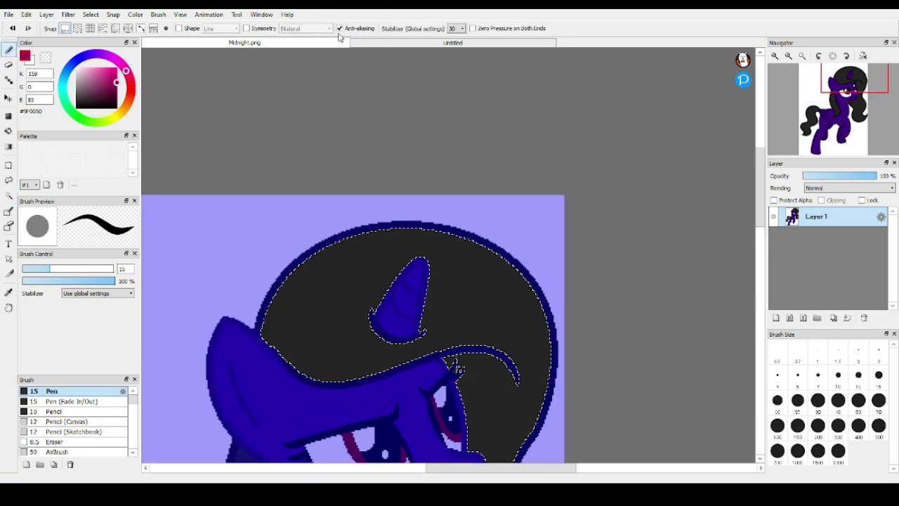
left_click(340, 29)
Step: Trace a crimson stripe with the 15 px pen along the front mane's outer edge, lower curl and inner edge
mouse_move(265, 336)
left_mouse_down()
mouse_move(265, 313)
mouse_move(414, 227)
mouse_move(508, 263)
mouse_move(553, 344)
mouse_move(523, 460)
left_mouse_up()
scroll(582, 192, "up", 2)
left_click_drag(760, 149, 761, 202)
mouse_move(446, 375)
left_mouse_down()
mouse_move(449, 450)
mouse_move(466, 463)
left_mouse_up()
left_click_drag(760, 224, 757, 269)
scroll(681, 369, "down", 1)
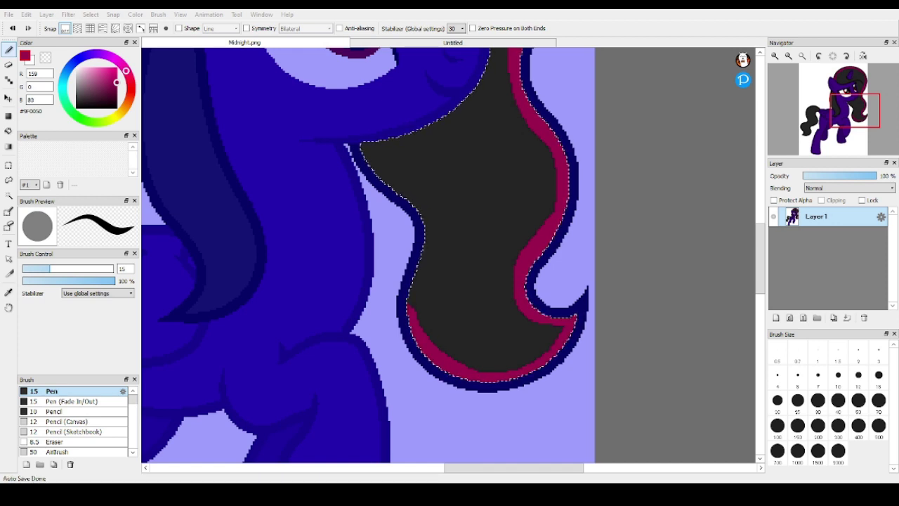
left_click(341, 140)
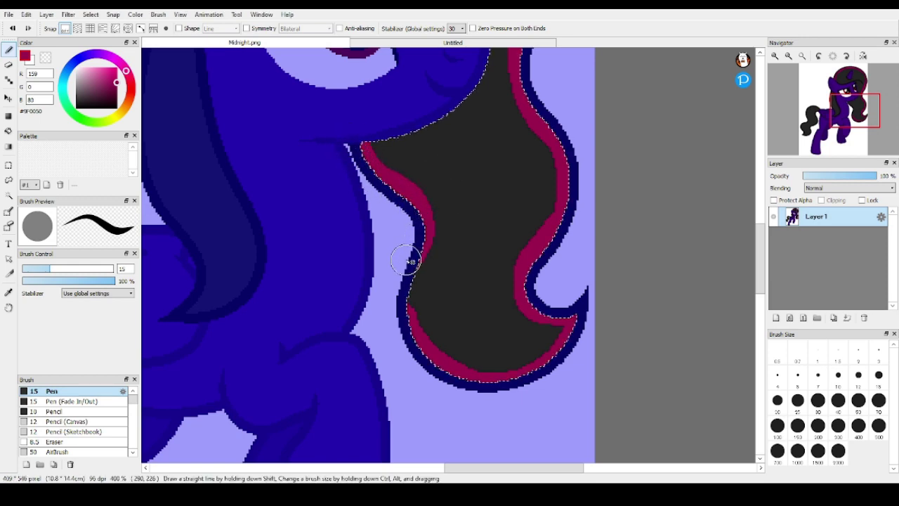
scroll(408, 261, "down", 4)
scroll(287, 258, "up", 3)
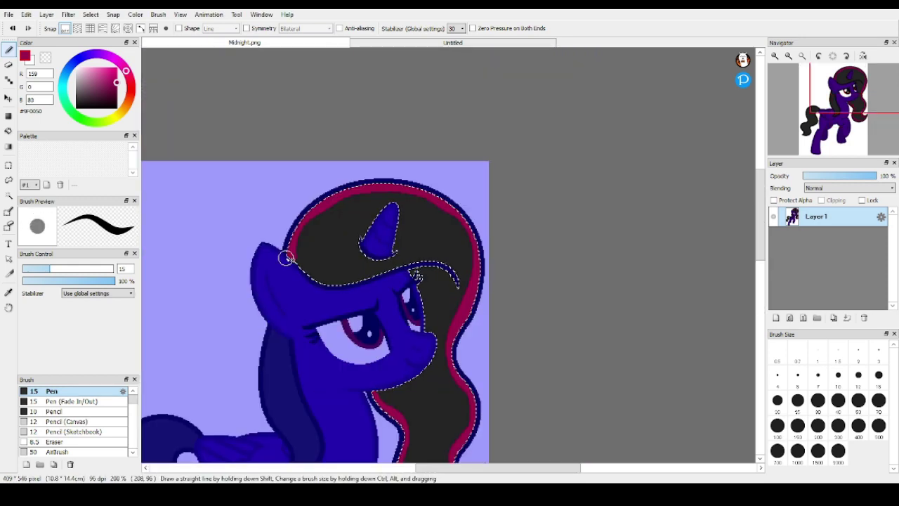
Step: Continue the crimson stripe along the lower edge of the forelock and its curled end
mouse_move(286, 258)
left_mouse_down()
mouse_move(318, 281)
mouse_move(392, 273)
left_mouse_up()
scroll(423, 272, "up", 2)
scroll(190, 279, "down", 1)
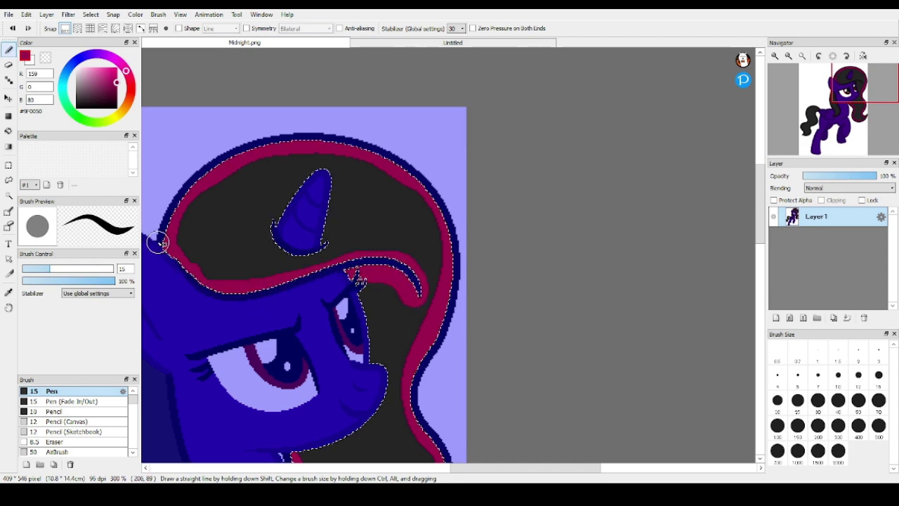
Step: Try erasing the excess crimson beneath the forelock's curled end with the 8.5 px eraser
scroll(422, 274, "up", 3)
key("e")
left_click_drag(374, 289, 400, 355)
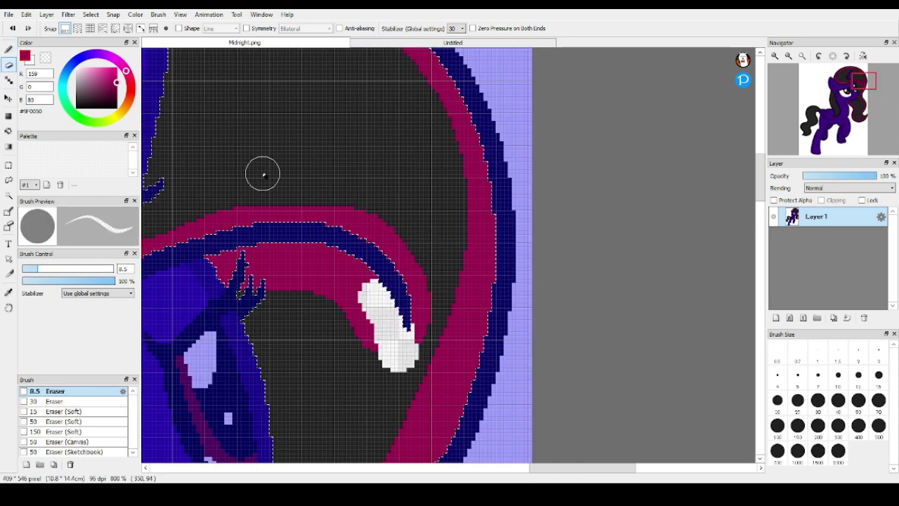
left_click(12, 29)
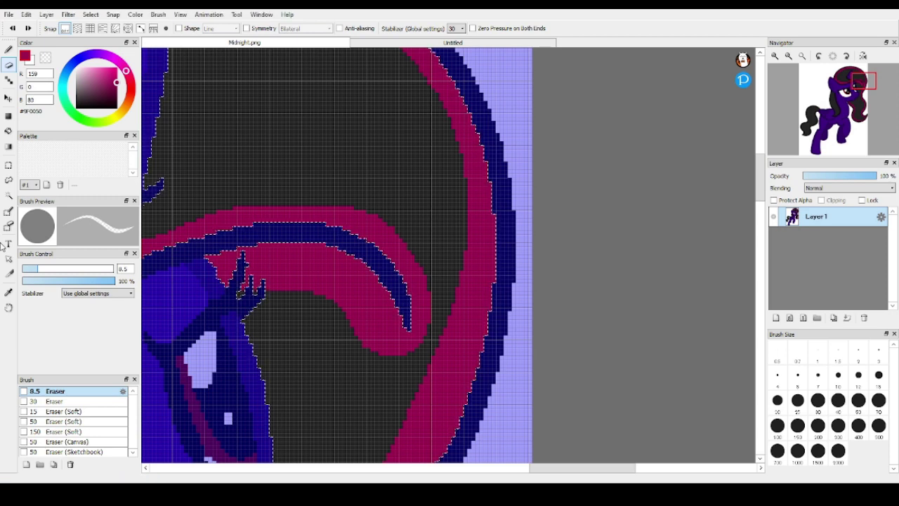
Step: Sample the mane's dark grey #242424 and paint over the excess crimson beneath the forelock line
left_click(8, 292)
left_click(189, 168)
left_click(9, 50)
mouse_move(224, 264)
left_mouse_down()
mouse_move(217, 275)
mouse_move(385, 326)
mouse_move(381, 333)
mouse_move(267, 271)
mouse_move(232, 276)
left_mouse_up()
key("ctrl+z")
scroll(246, 397, "down", 10)
scroll(247, 398, "up", 8)
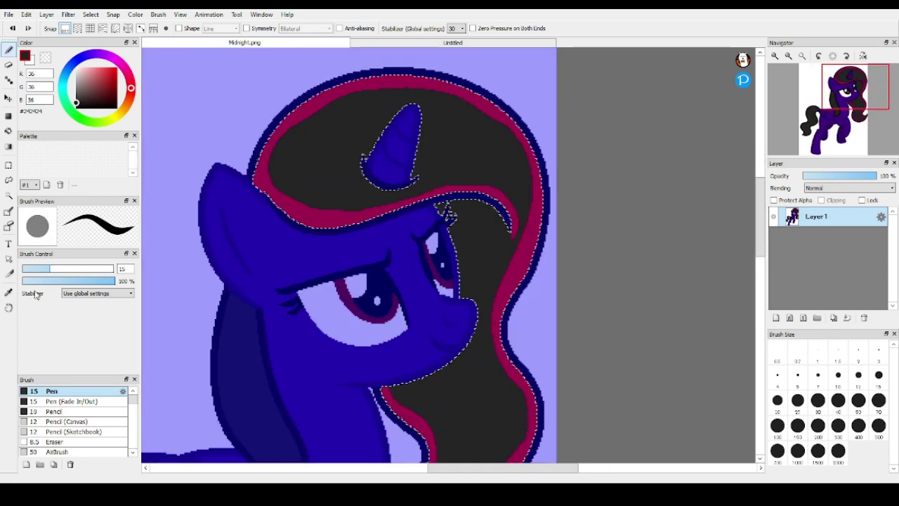
Step: Resample the crimson #9F0050, select the rear mane lock's fill and trace stripes along both of its edges
key("i")
left_click(448, 211)
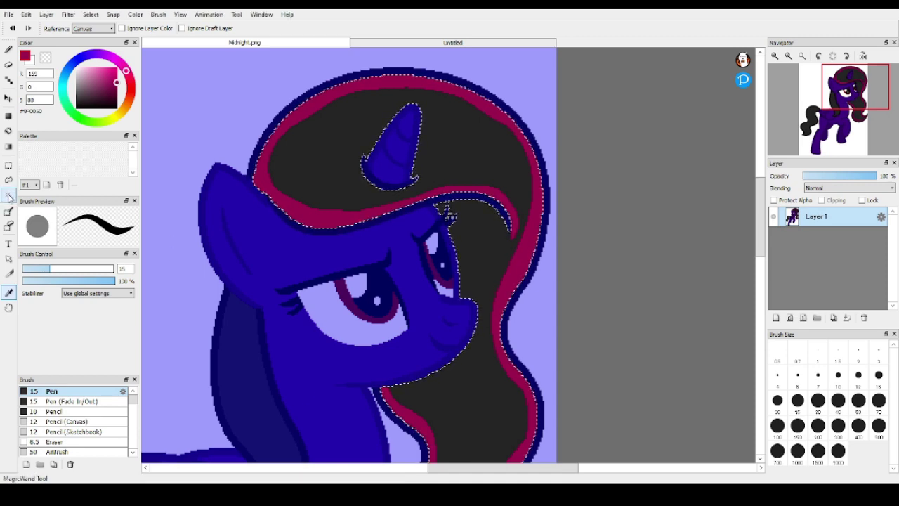
left_click(9, 196)
left_click(239, 351)
left_click(9, 49)
scroll(265, 157, "up", 1)
mouse_move(204, 309)
left_mouse_down()
mouse_move(265, 156)
mouse_move(282, 235)
mouse_move(331, 356)
mouse_move(326, 415)
left_mouse_up()
mouse_move(309, 144)
left_mouse_down()
mouse_move(336, 175)
mouse_move(397, 362)
mouse_move(351, 422)
left_mouse_up()
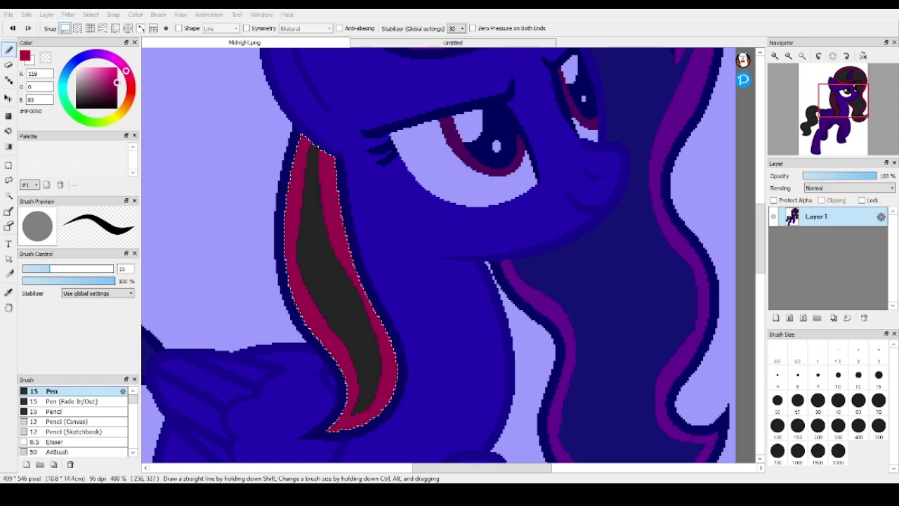
Step: Select the tail's grey fill and trace a crimson stripe along its upper outer edge
scroll(323, 359, "down", 3)
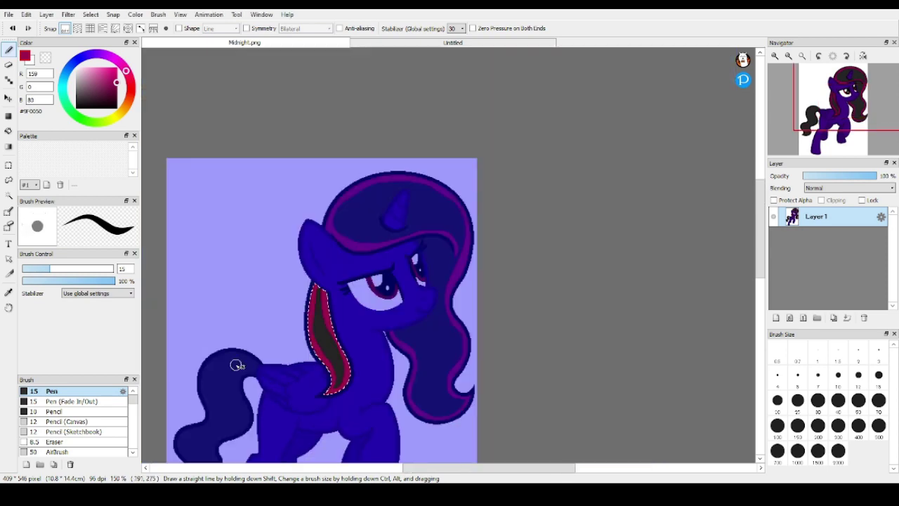
scroll(232, 362, "up", 2)
left_click(9, 196)
left_click(269, 417)
left_click(9, 50)
scroll(260, 243, "down", 3)
scroll(246, 281, "up", 4)
mouse_move(413, 288)
left_mouse_down()
mouse_move(391, 262)
mouse_move(337, 256)
mouse_move(280, 277)
mouse_move(260, 319)
mouse_move(265, 387)
mouse_move(280, 422)
mouse_move(244, 450)
left_mouse_up()
scroll(244, 451, "down", 3)
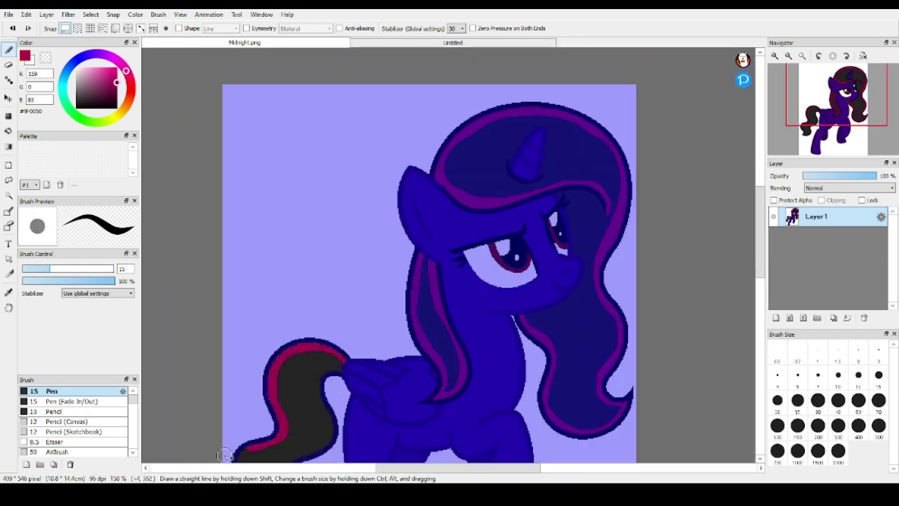
Step: Extend the crimson stripe around the tail's tip and along its inner edge up to the base
scroll(243, 213, "up", 3)
mouse_move(243, 212)
left_mouse_down()
mouse_move(245, 264)
mouse_move(267, 319)
mouse_move(243, 339)
mouse_move(313, 335)
left_mouse_up()
scroll(338, 281, "down", 2)
scroll(357, 161, "up", 1)
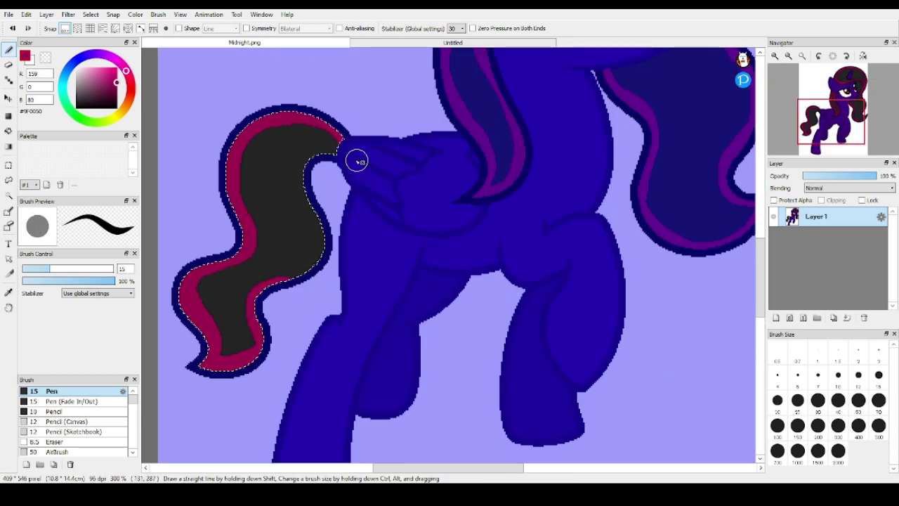
mouse_move(307, 166)
left_mouse_down()
mouse_move(315, 206)
mouse_move(306, 204)
mouse_move(324, 214)
mouse_move(314, 263)
left_mouse_up()
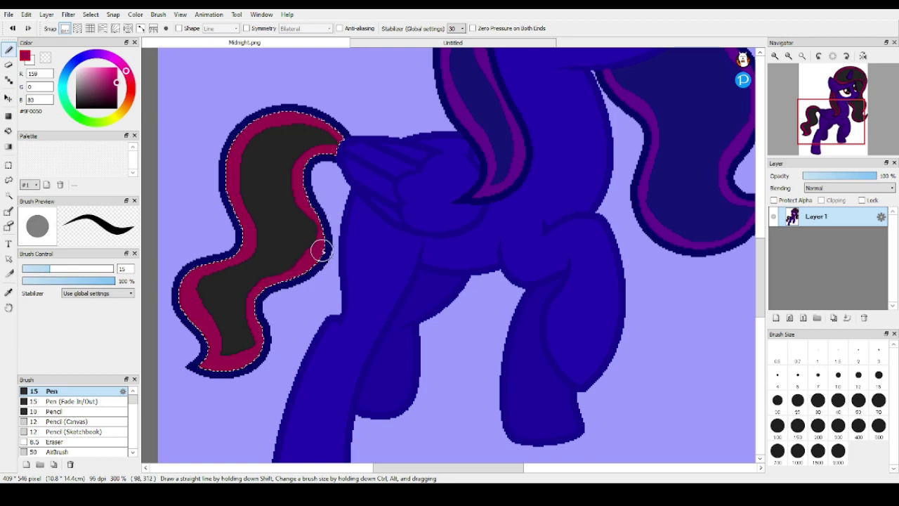
Step: Clear the tail selection and select the white background around the pony with the Magic Wand
scroll(316, 228, "down", 4)
scroll(316, 218, "up", 1)
left_click(9, 179)
left_click(8, 166)
key("ctrl+d")
left_click(8, 195)
left_click(407, 318)
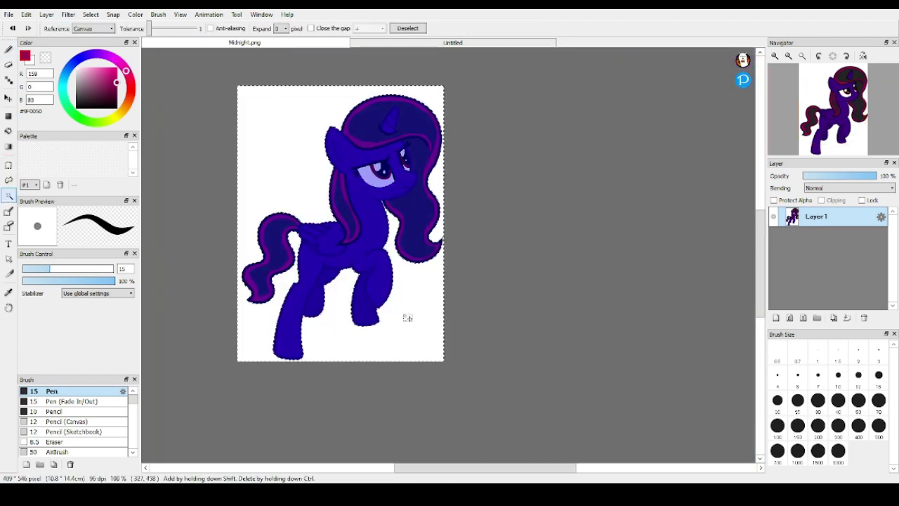
Step: Erase the selected white background to transparency with the eraser at 70 px and clear the selection
left_click(8, 65)
left_click(878, 401)
mouse_move(461, 357)
left_mouse_down()
mouse_move(363, 333)
mouse_move(621, 281)
mouse_move(240, 262)
mouse_move(237, 237)
mouse_move(473, 222)
mouse_move(312, 208)
mouse_move(405, 145)
mouse_move(319, 113)
mouse_move(436, 94)
left_mouse_up()
left_click(10, 165)
left_click(181, 147)
scroll(181, 146, "down", 1)
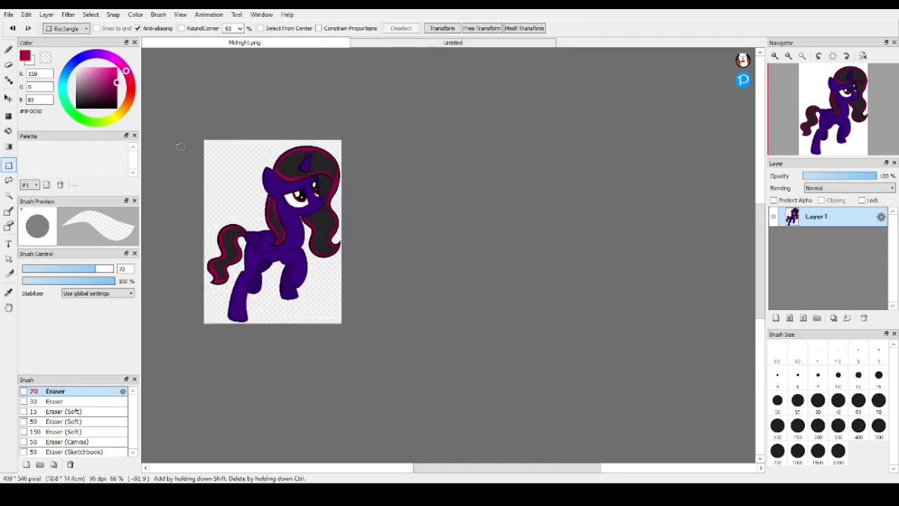
Step: Copy the whole colourful signature from Sign.png and paste it into Midnight.png as a new layer
key("ctrl+plus")
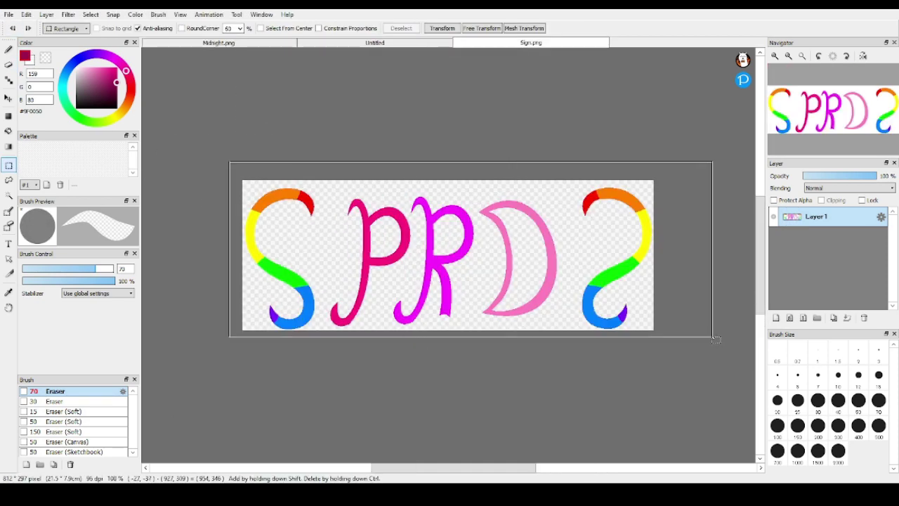
key("ctrl+c")
key("ctrl+Tab")
key("ctrl+v")
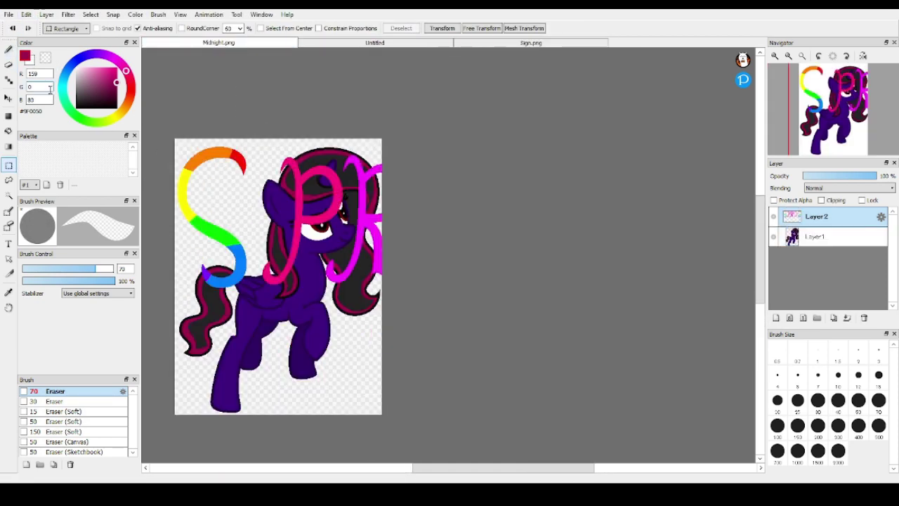
Step: Scale the signature down into the empty upper-left corner of the pony image and close the Untitled and Sign.png documents
left_click(127, 147)
left_click_drag(175, 125, 330, 179)
left_click_drag(373, 186, 219, 128)
left_click(704, 467)
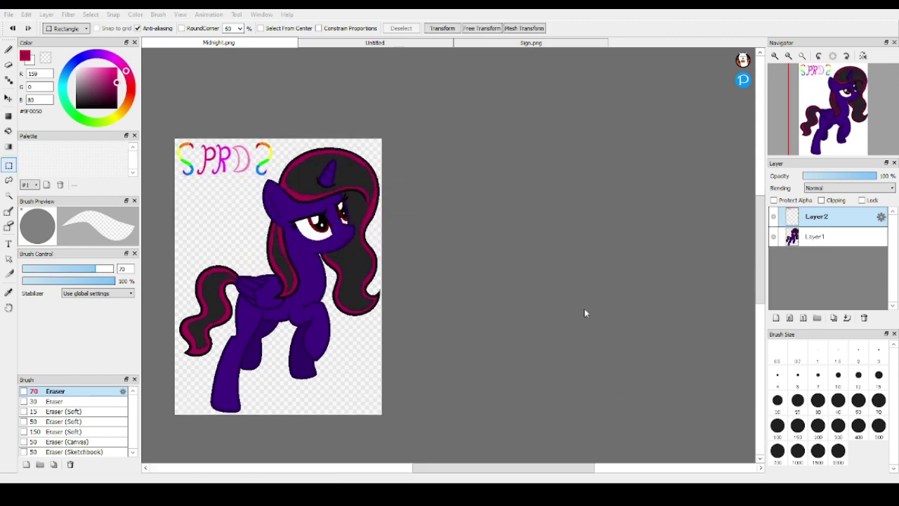
middle_click(375, 42)
middle_click(376, 42)
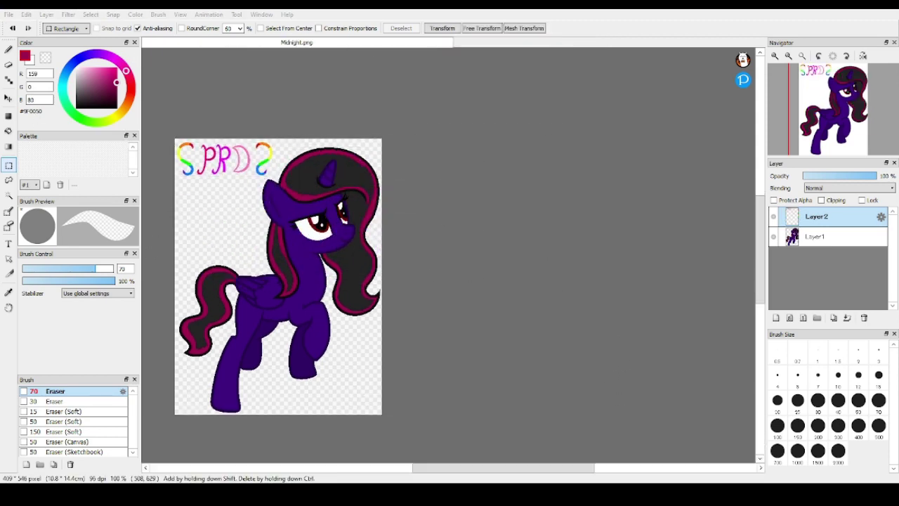